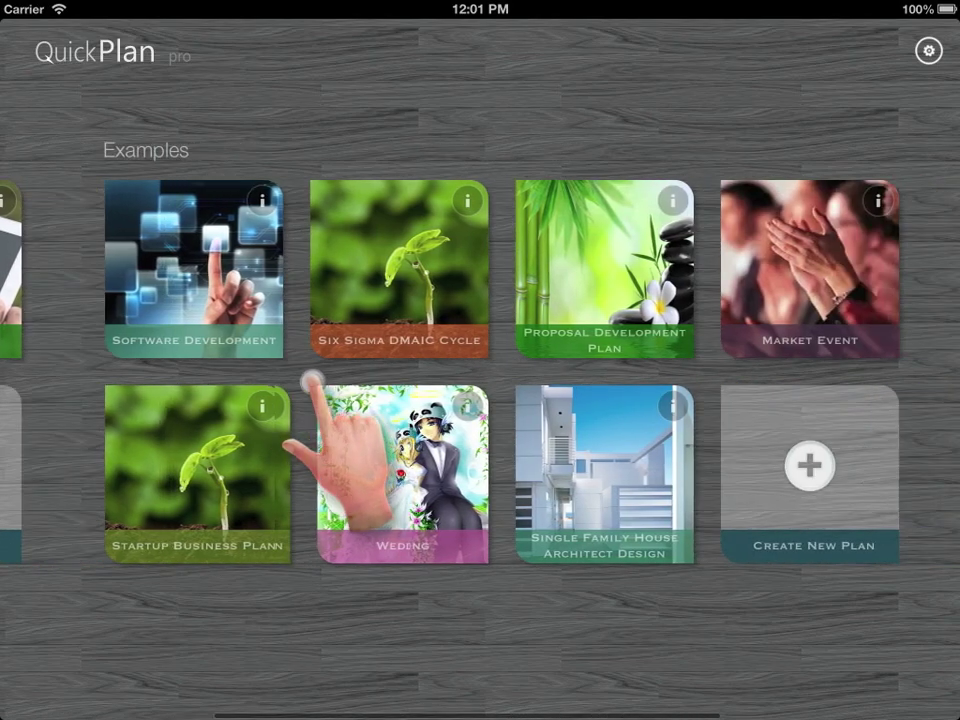
Step: Create a new blank plan and enter the first task, 'Phase 1 the launch team'
click(425, 488)
click(386, 210)
click(377, 446)
text(P)
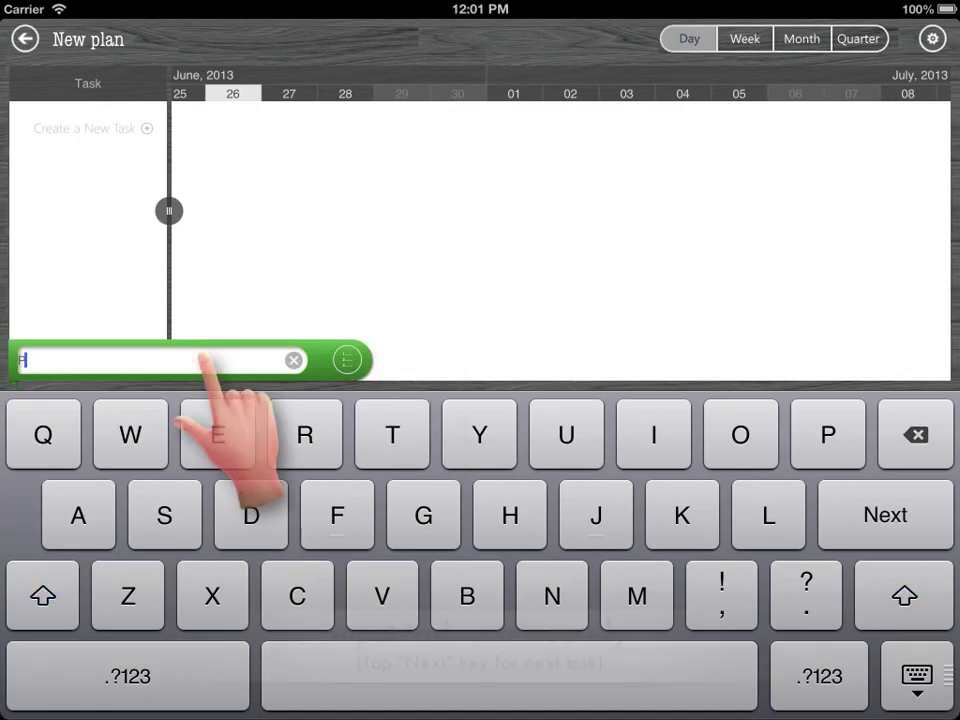
text(hase 1)
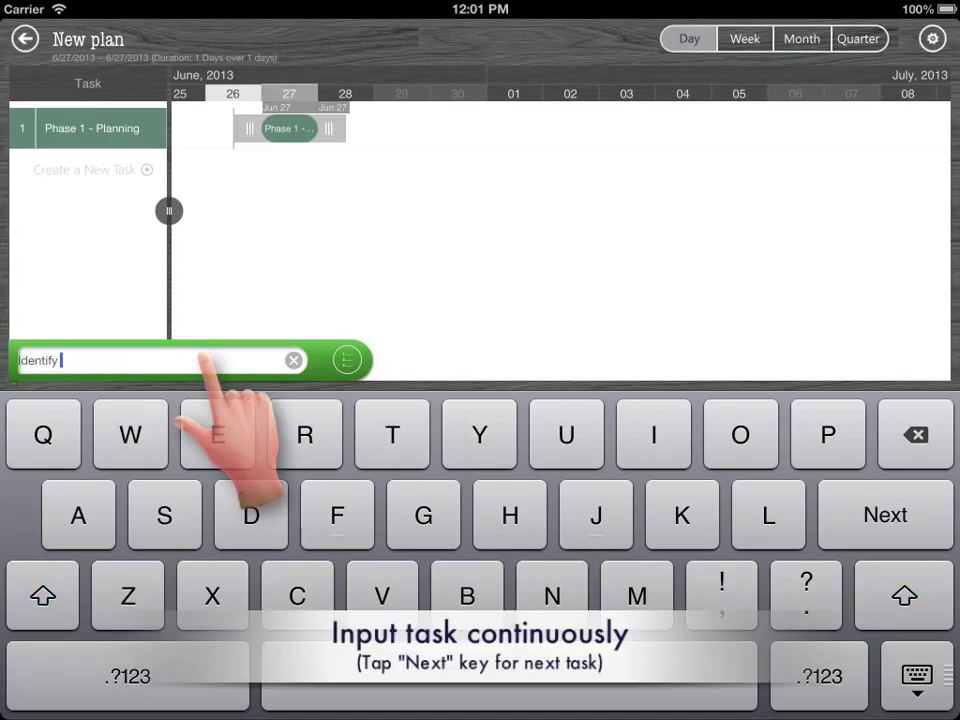
text( the launch team)
key(Return)
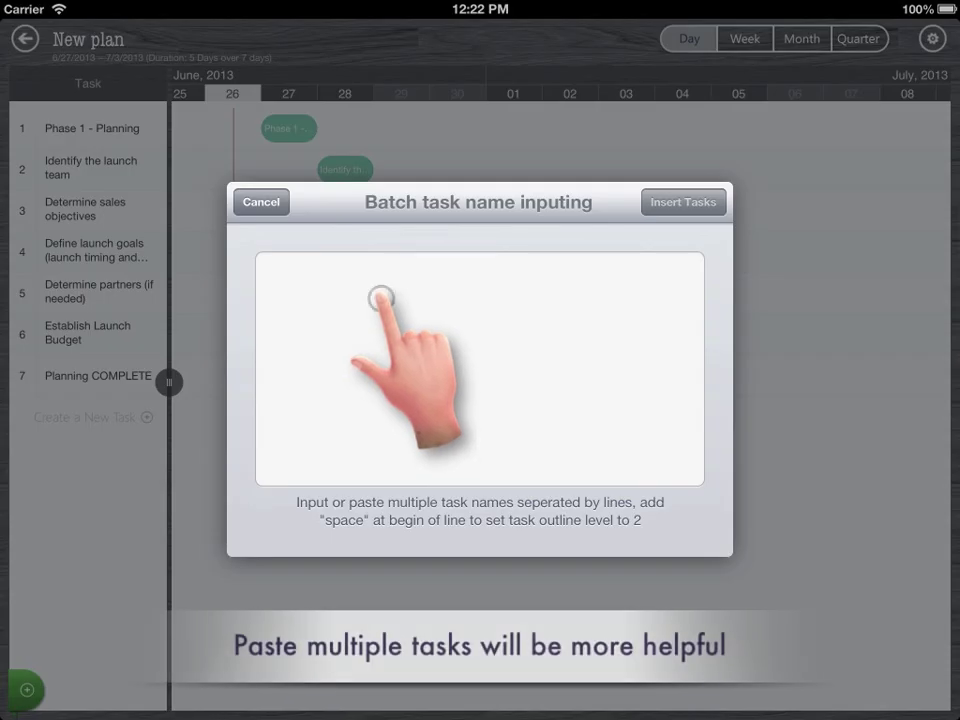
Step: Paste the Phase 2 – Initiation task list into batch input and insert it
click(377, 296)
click(264, 228)
click(264, 193)
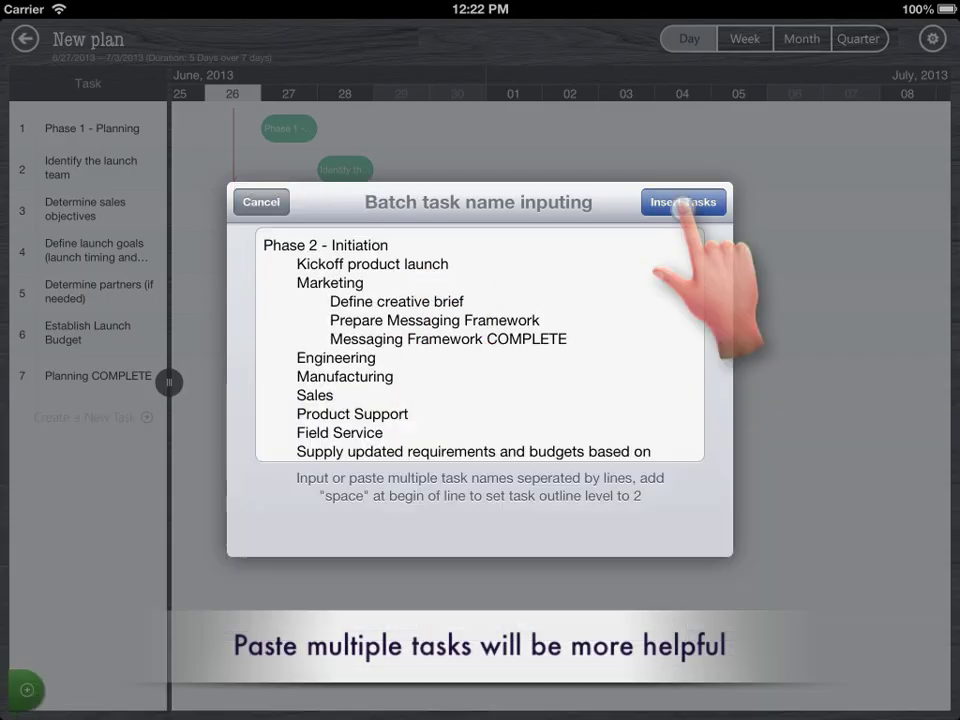
click(684, 202)
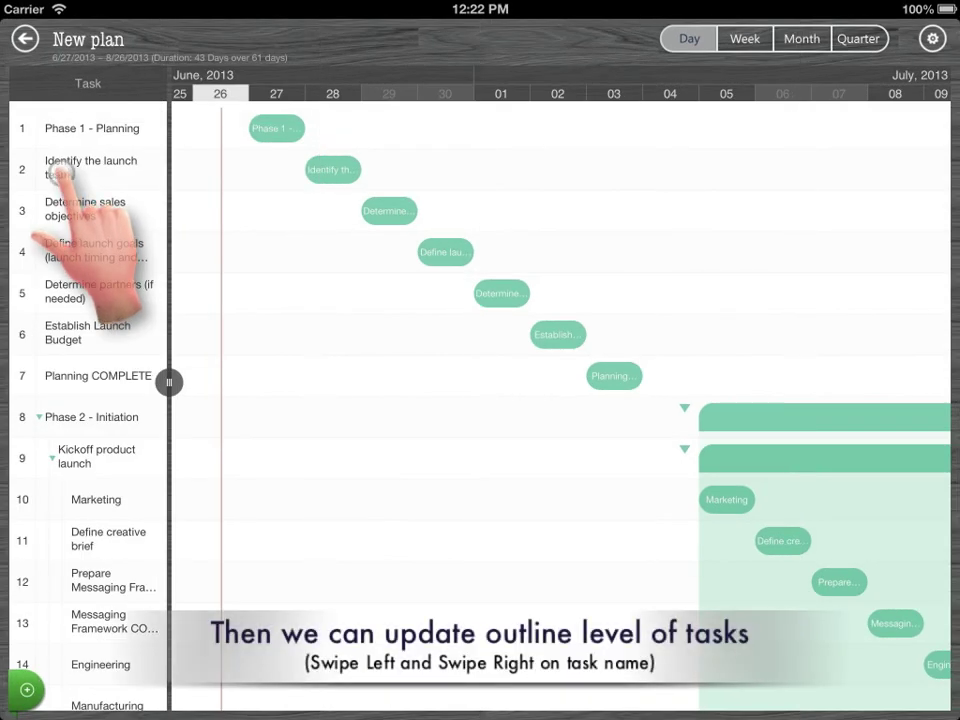
Step: Indent the five planning tasks, through Planning COMPLETE, under Phase 1
drag(60, 170, 138, 182)
drag(90, 213, 127, 187)
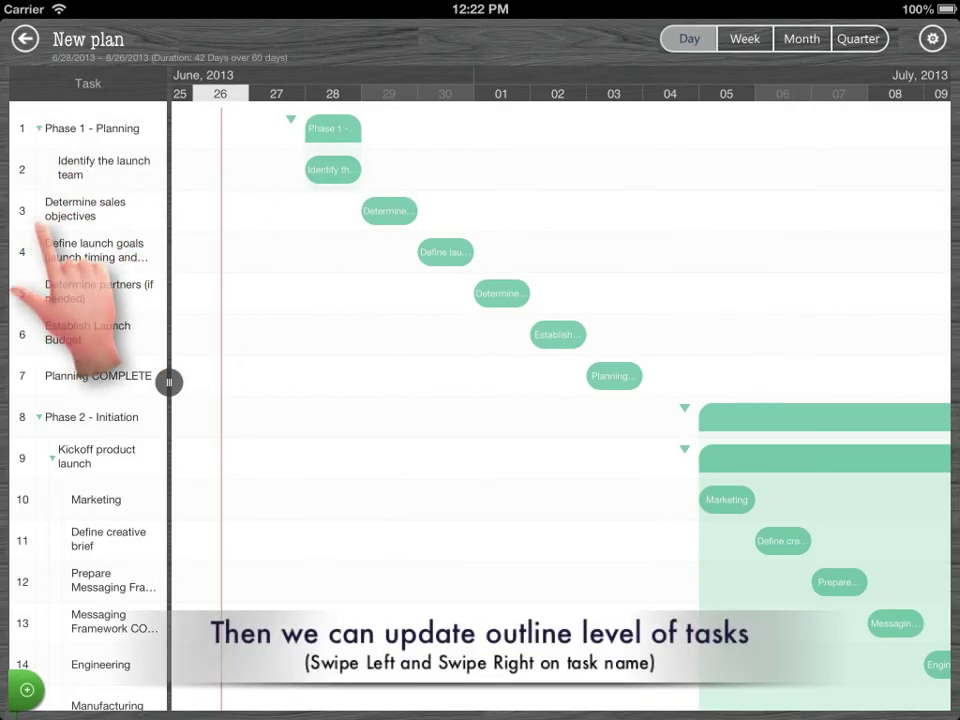
drag(62, 256, 160, 263)
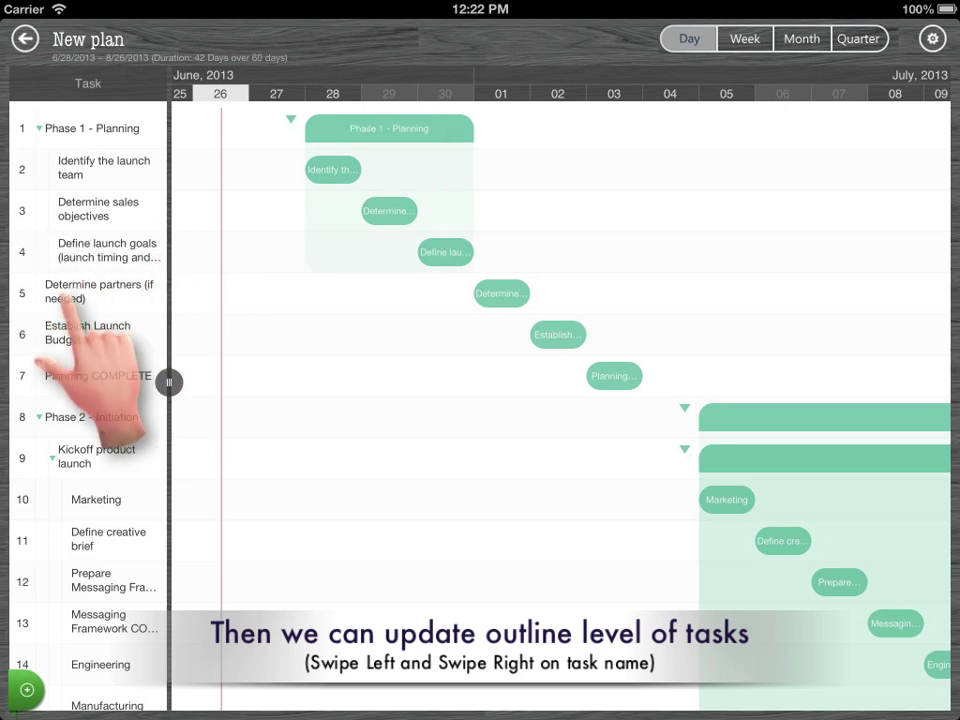
drag(60, 296, 140, 298)
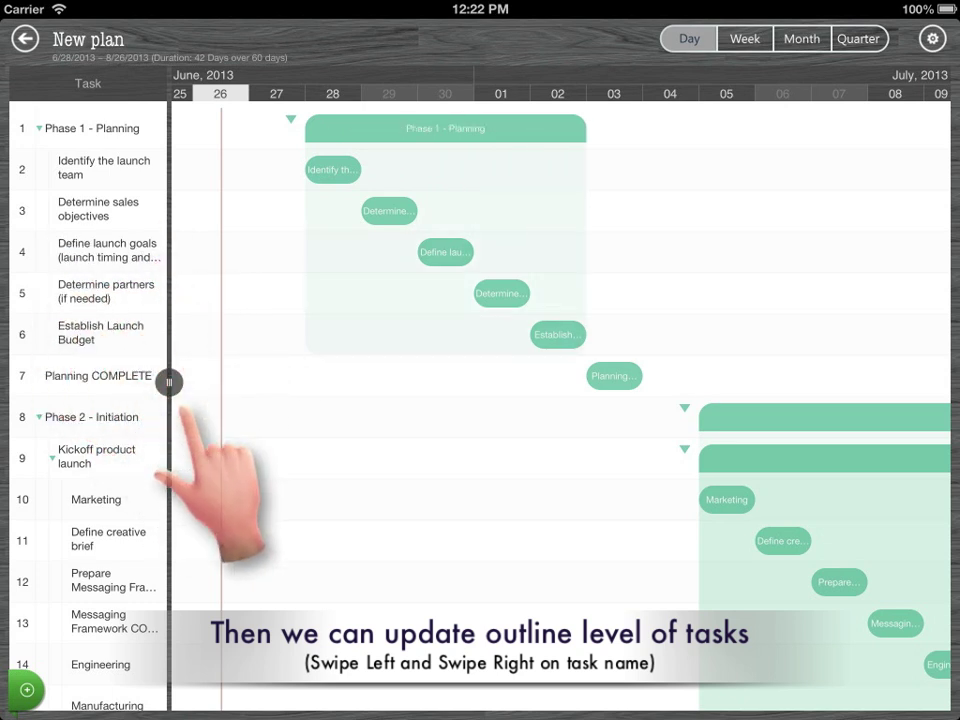
drag(70, 376, 160, 376)
Step: Colour the Phase 1 group green and Planning COMPLETE maroon
double_click(530, 128)
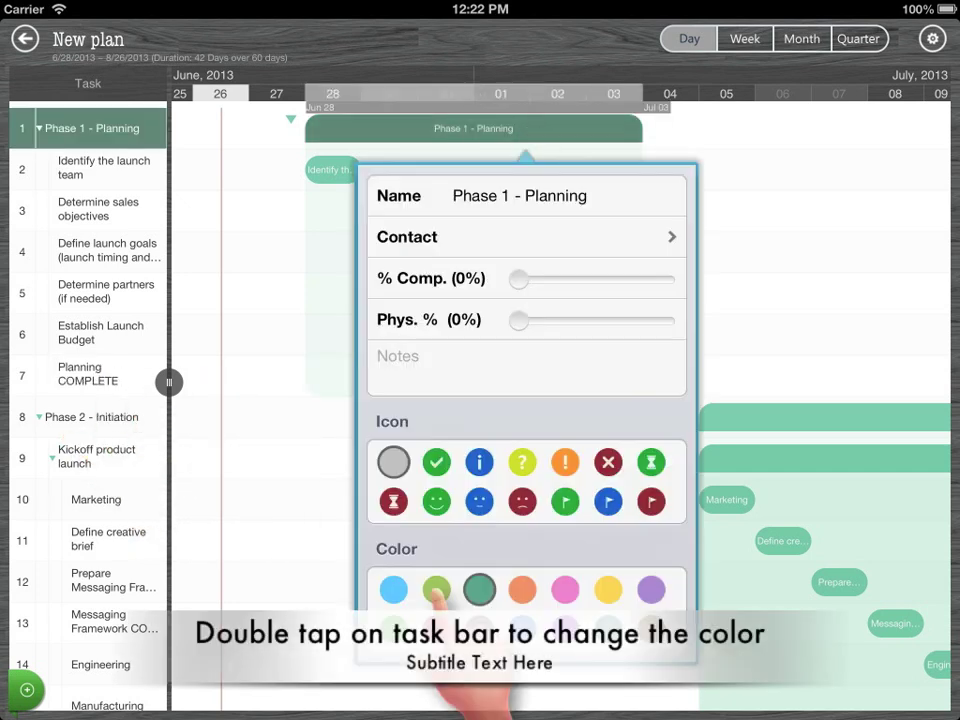
click(812, 318)
click(610, 375)
double_click(610, 375)
click(309, 588)
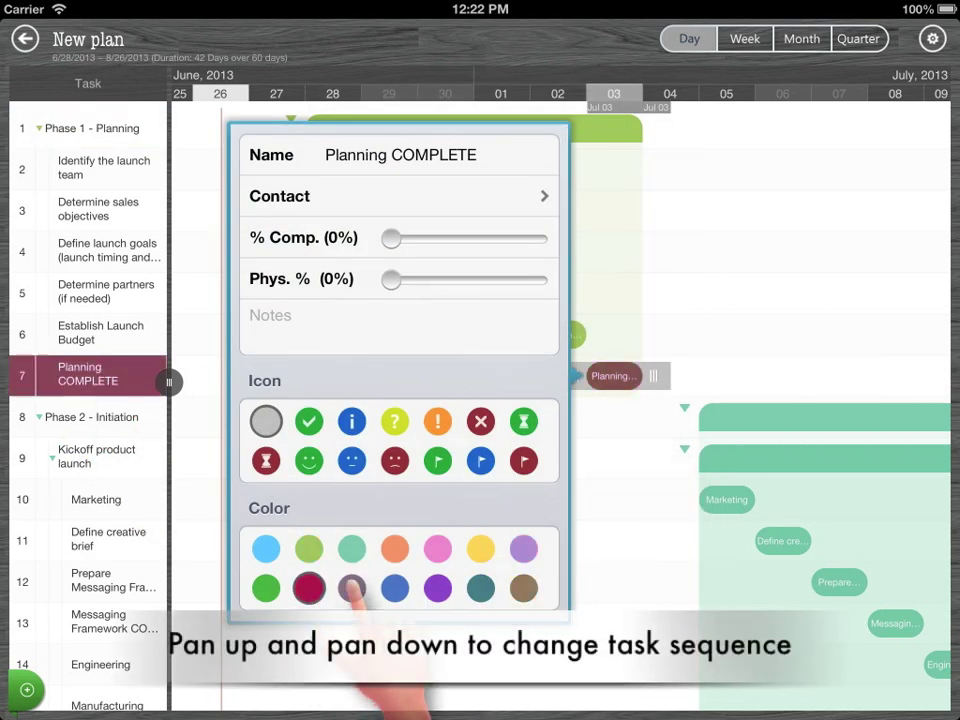
click(274, 171)
Step: Reorder the task bars, shift Phase 2 later and move the project start earlier
drag(279, 180, 283, 250)
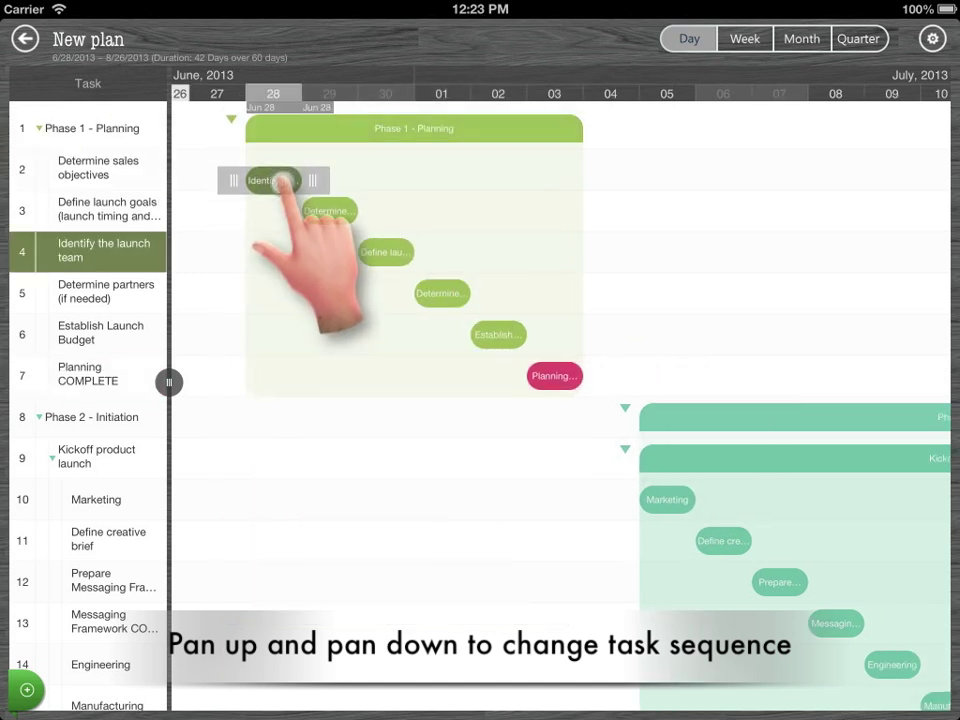
click(400, 128)
drag(400, 128, 428, 700)
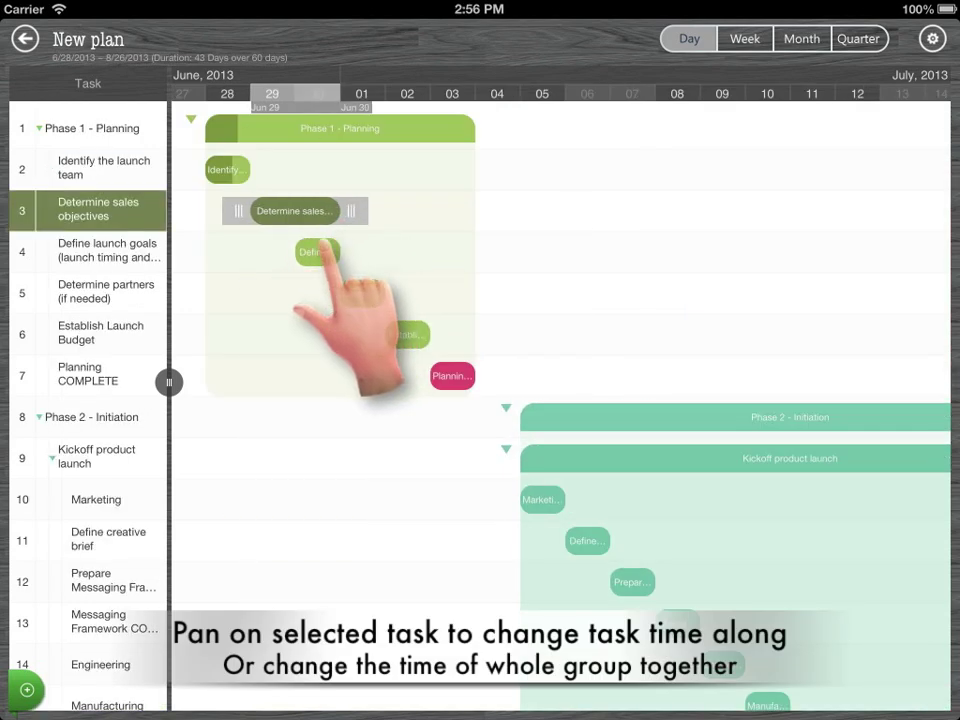
click(318, 251)
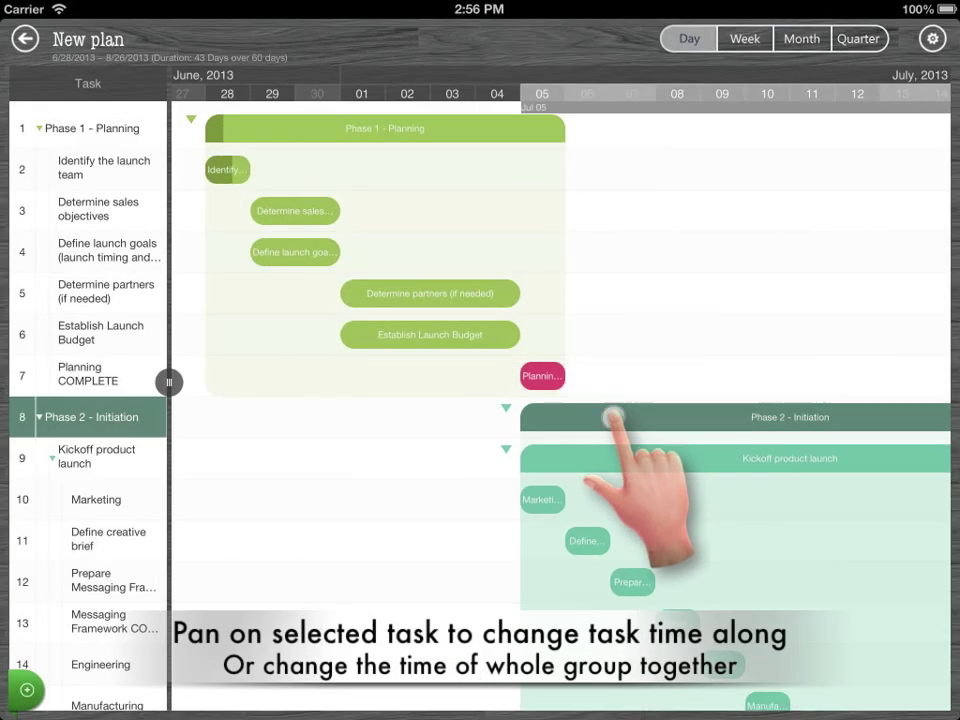
drag(611, 418, 725, 425)
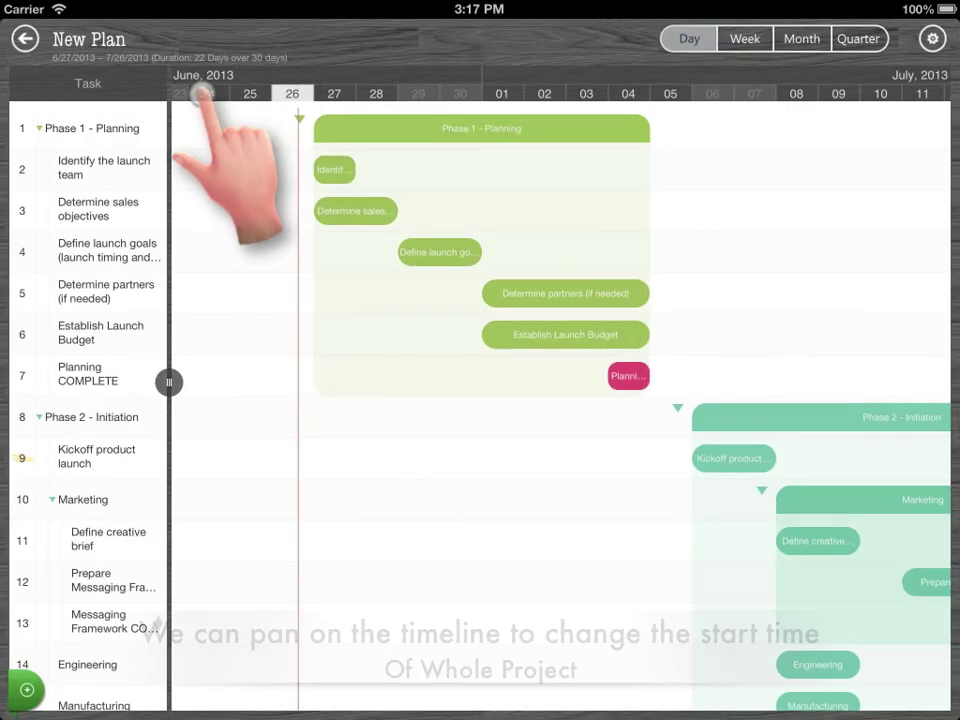
drag(190, 88, 845, 92)
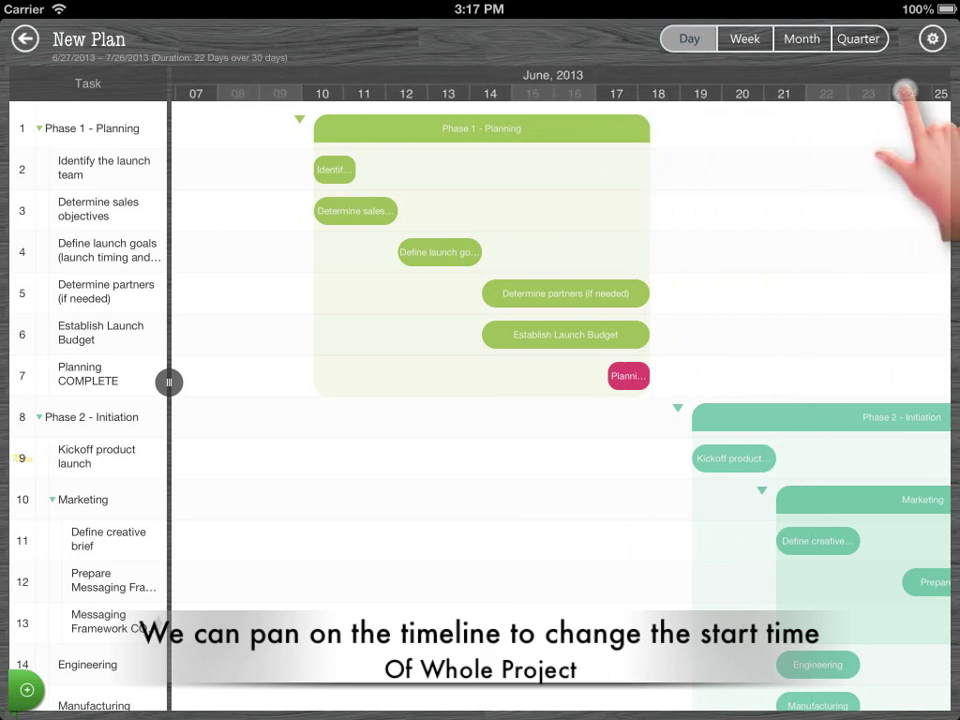
Step: Centre the chart on the Marketing bars and on today, selecting Determine partners
scroll(510, 300, down, 10)
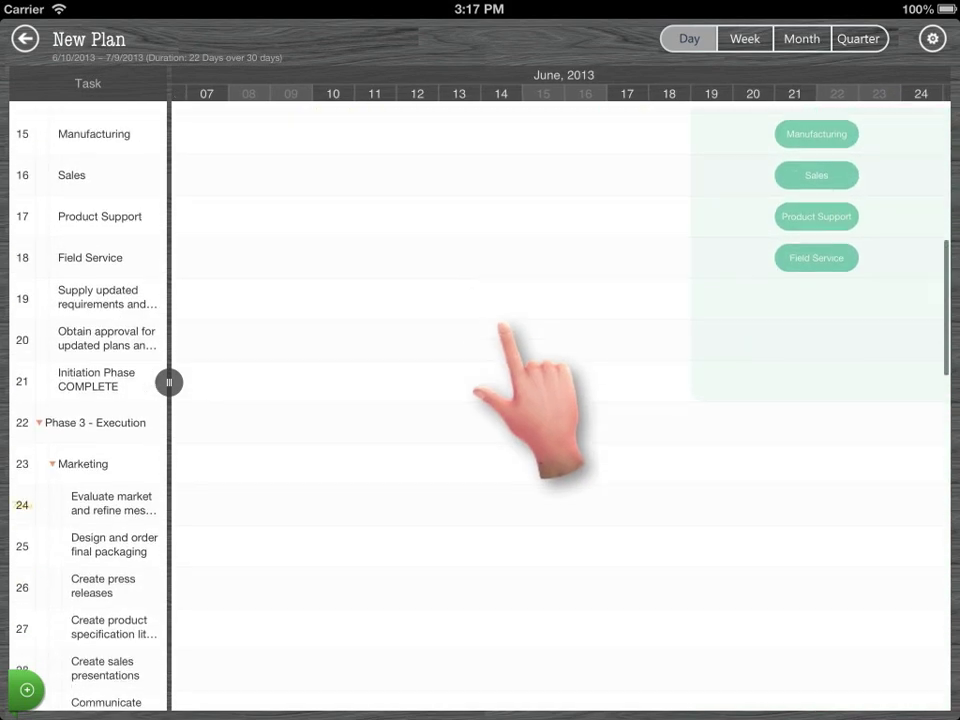
double_click(471, 383)
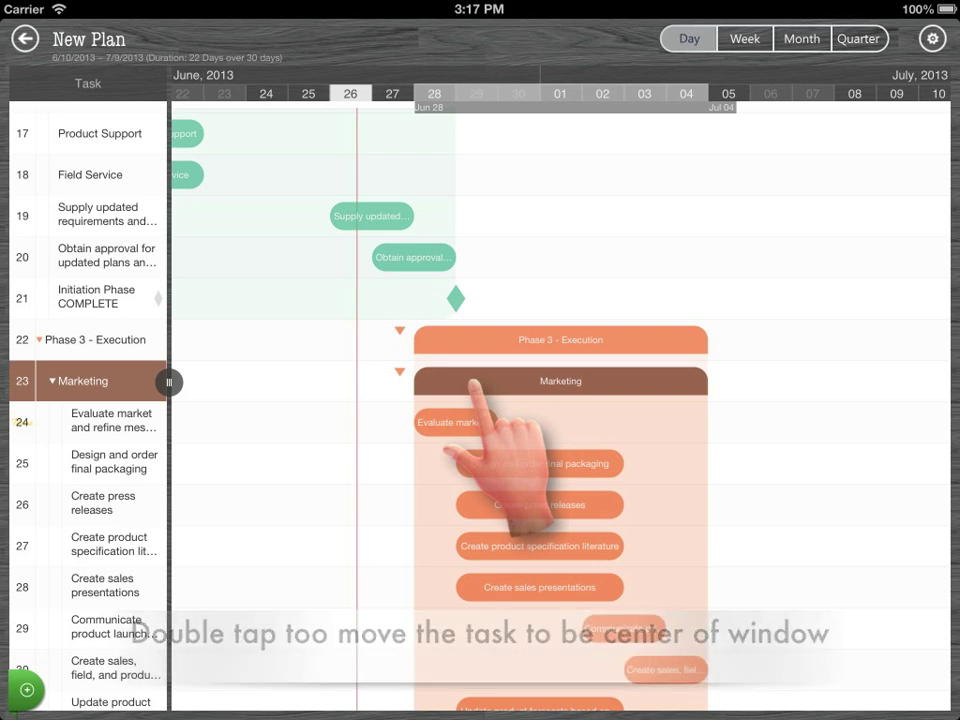
scroll(560, 400, up, 10)
click(100, 295)
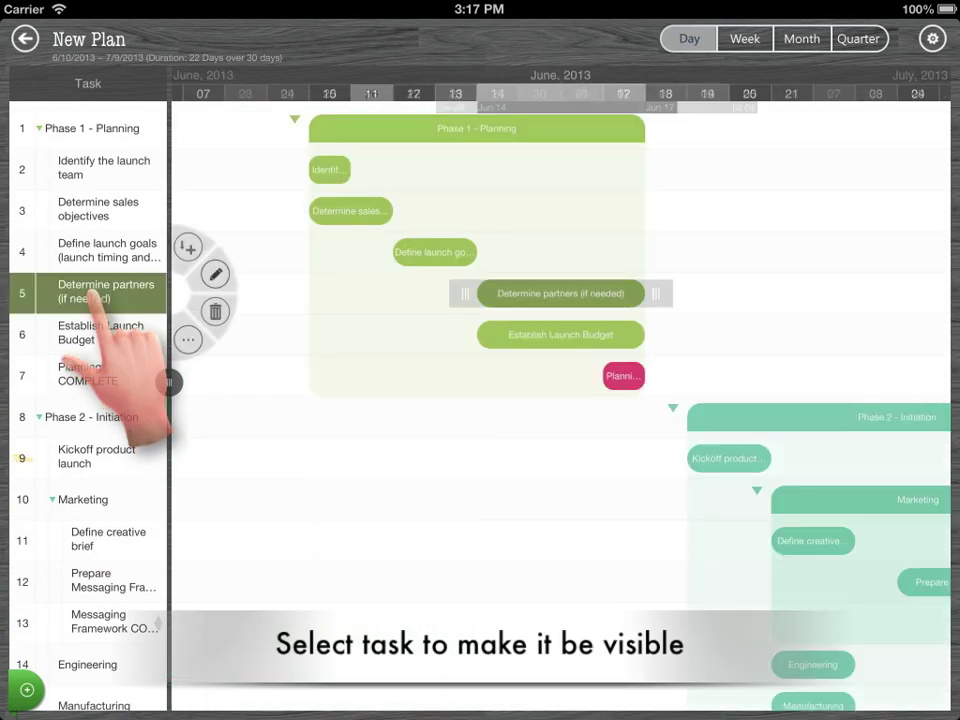
double_click(494, 88)
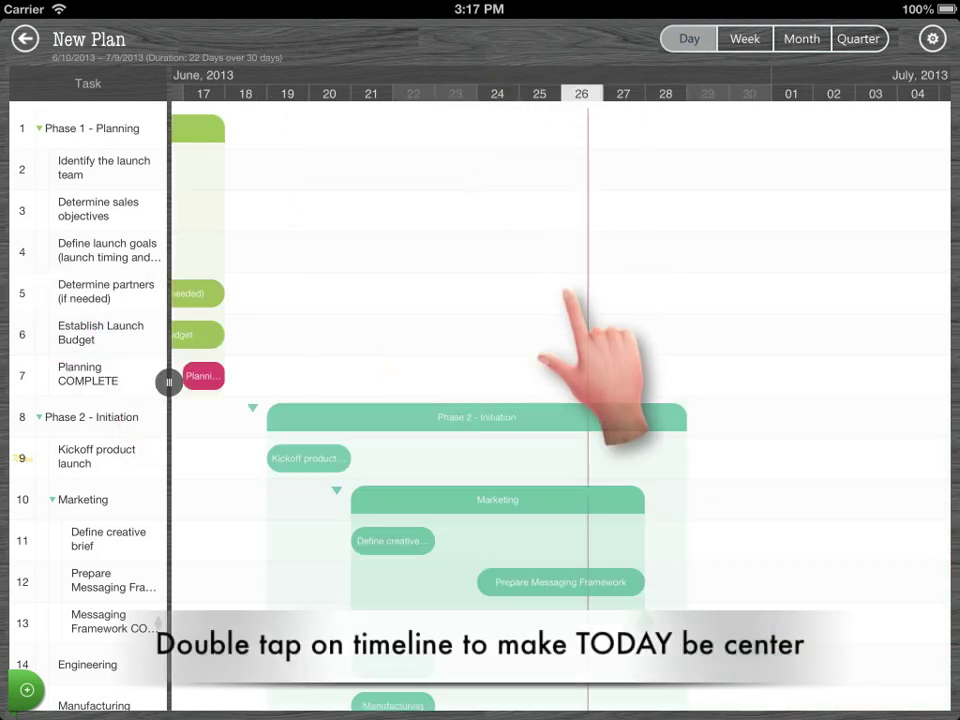
scroll(563, 321, up, 5)
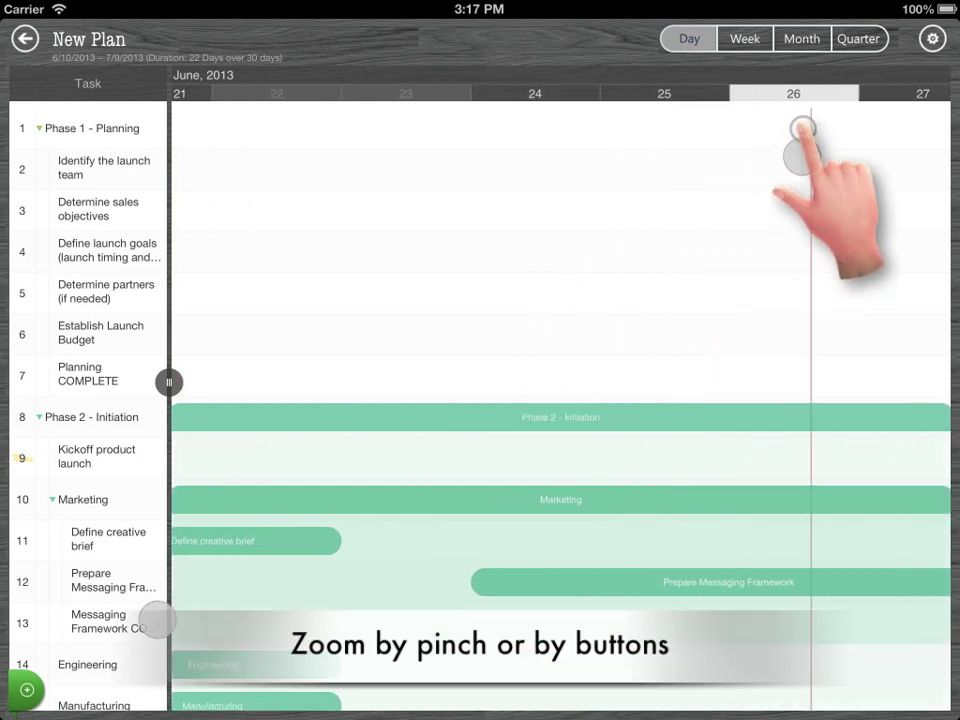
scroll(520, 300, down, 10)
Step: Try monthly and quarterly timeline scales, then return to the daily scale
click(801, 38)
click(858, 38)
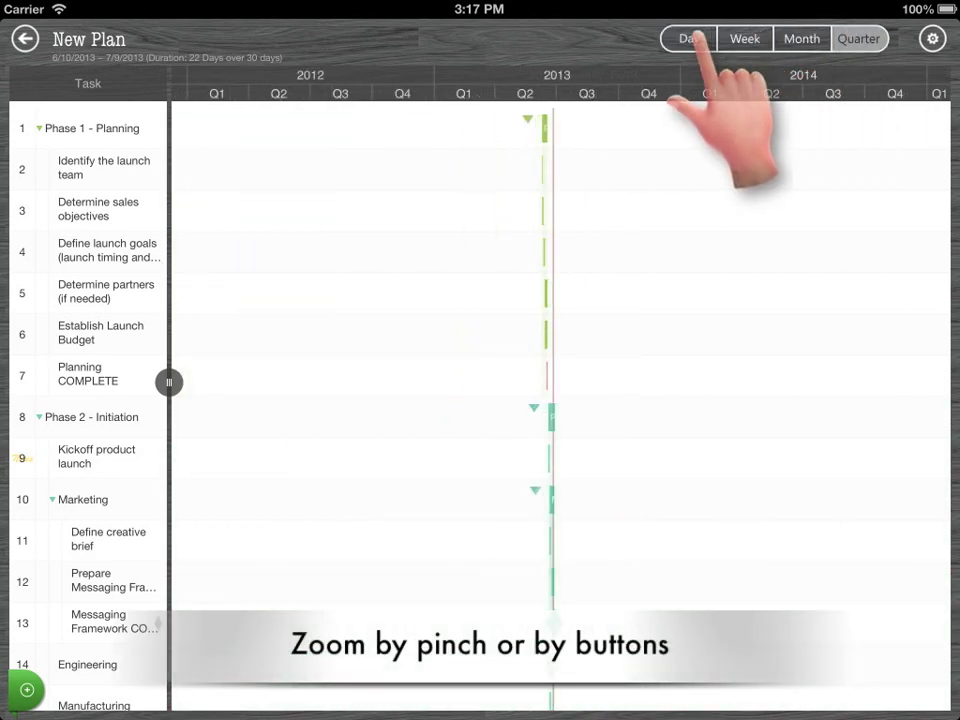
click(689, 38)
click(560, 170)
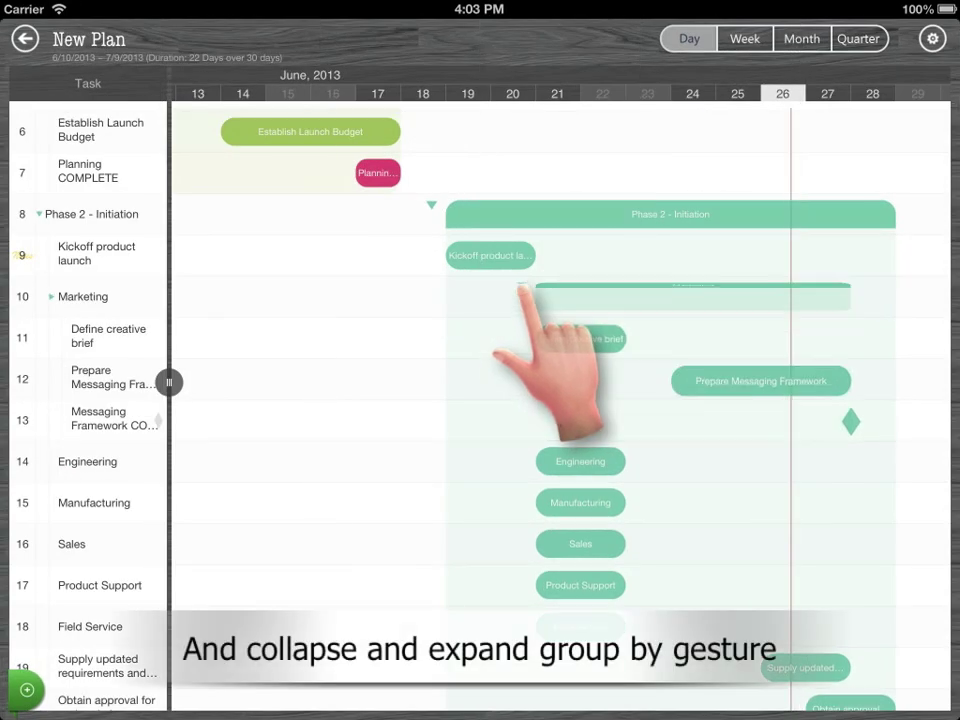
Step: Collapse and re-expand the Marketing group and all phase groups, then return to the top rows
drag(546, 320, 440, 215)
click(437, 212)
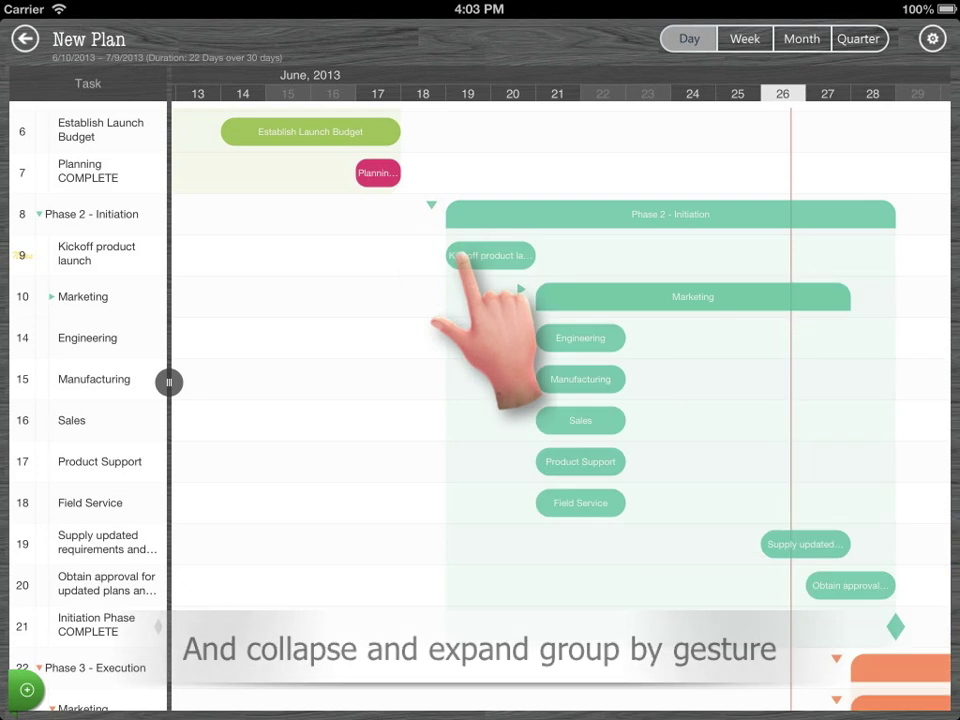
click(518, 325)
click(516, 329)
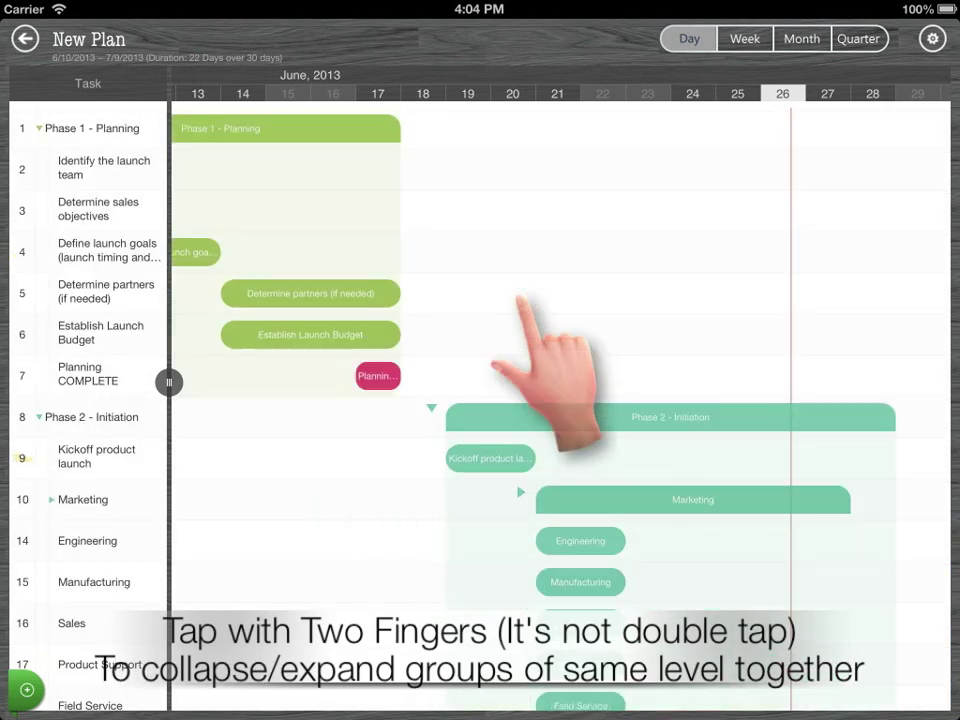
click(521, 300)
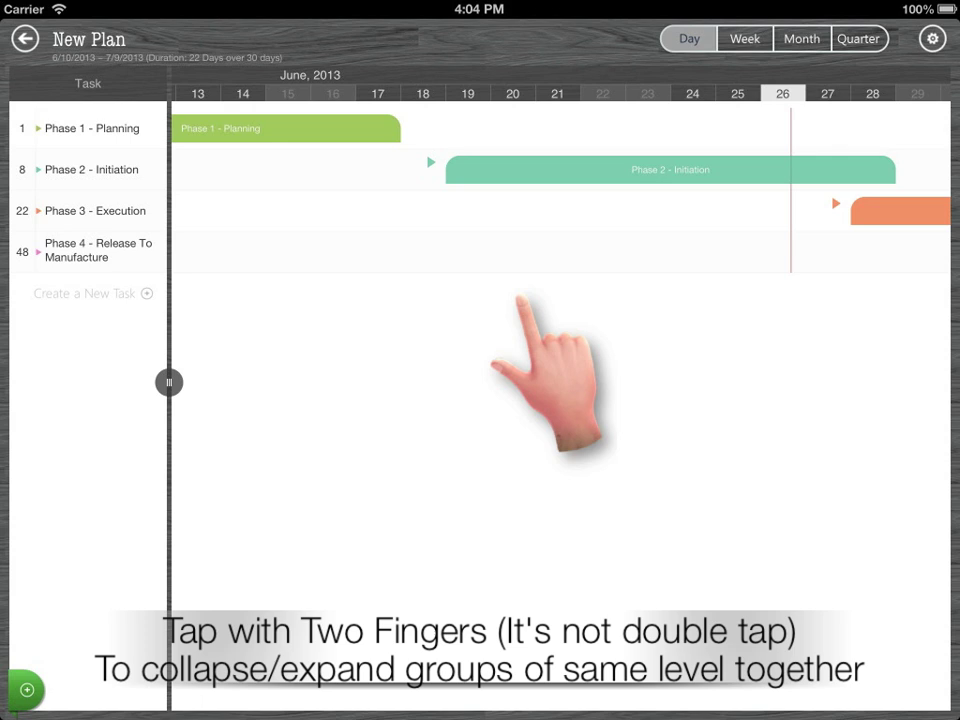
click(520, 300)
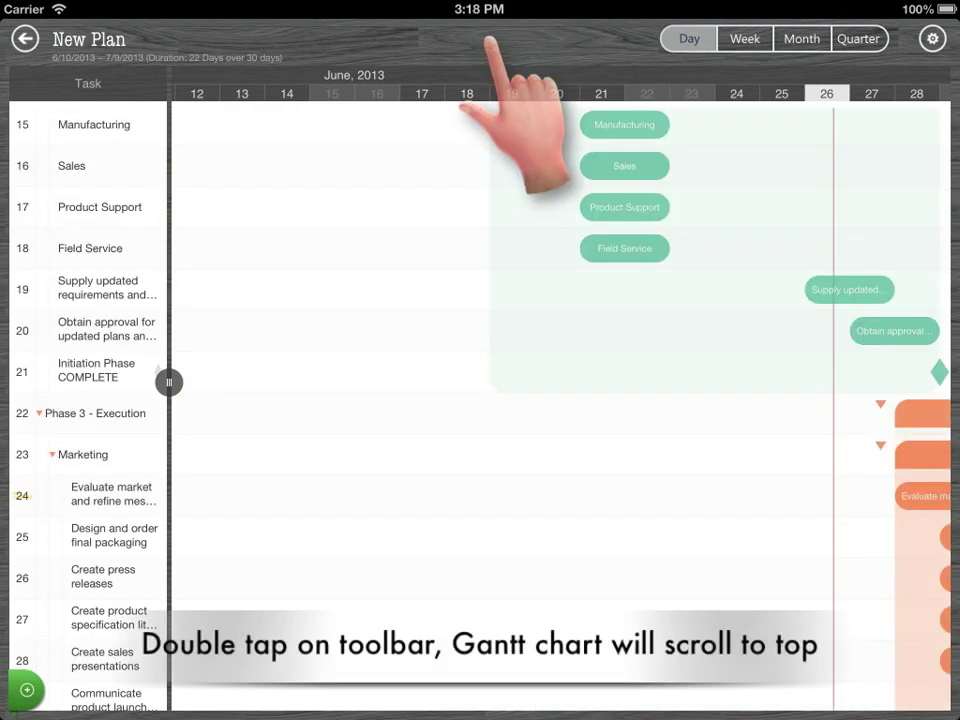
double_click(489, 44)
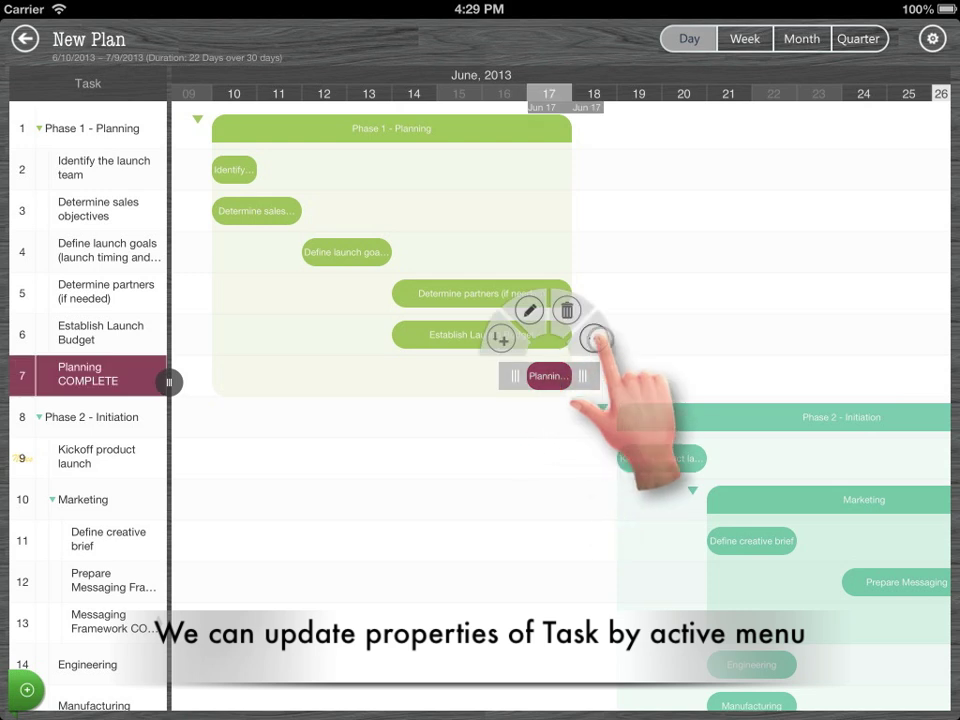
Step: Turn Planning COMPLETE into a milestone and edit its notes
click(593, 338)
click(430, 436)
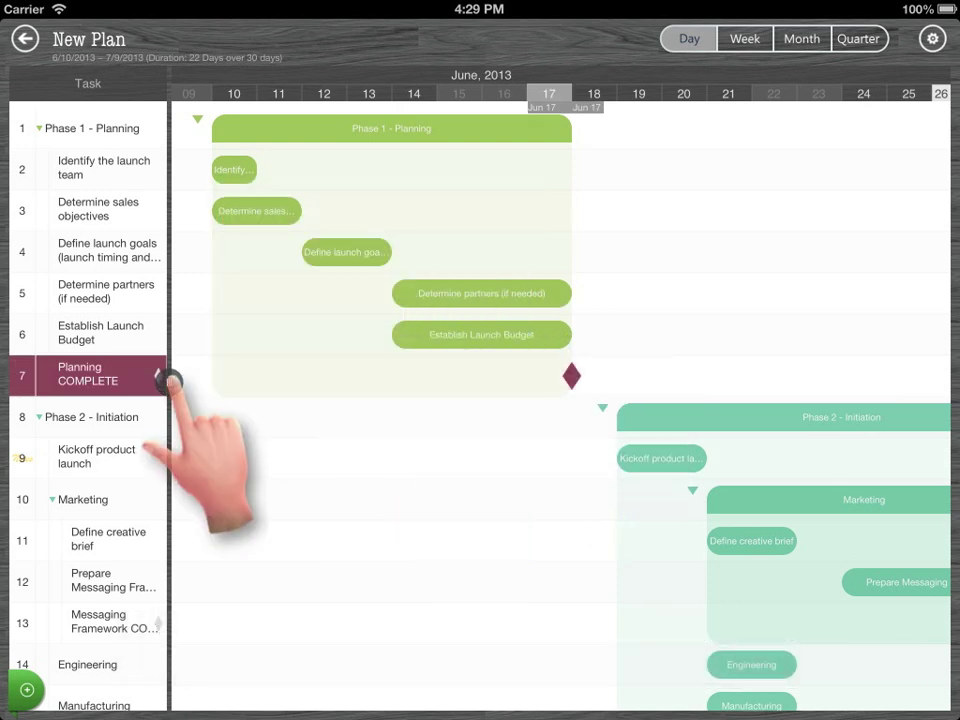
drag(168, 381, 565, 381)
click(45, 375)
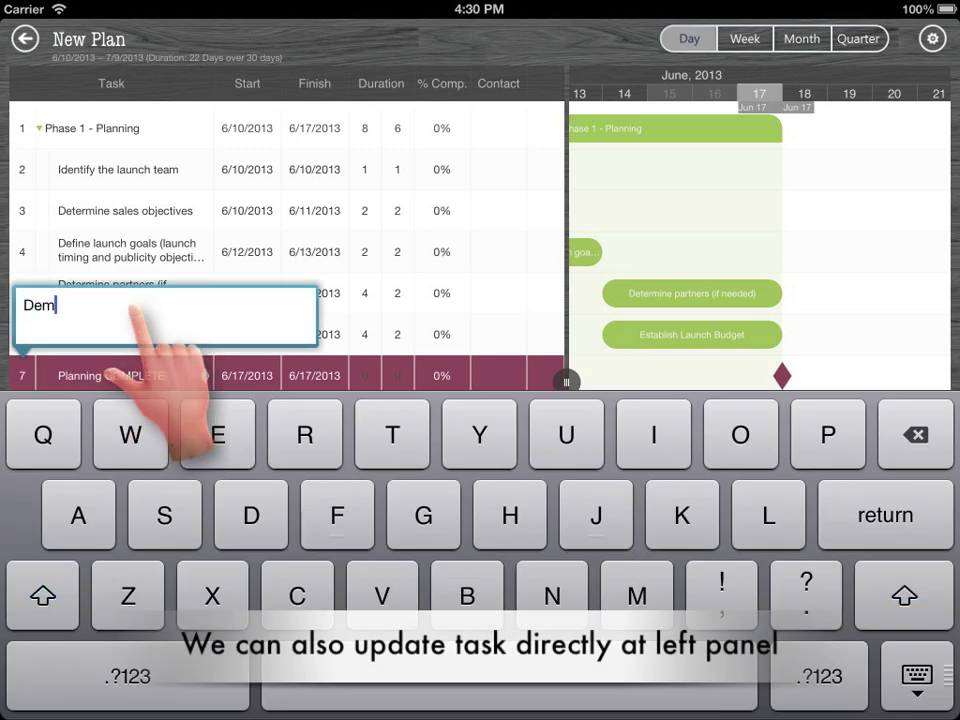
click(250, 345)
Step: Give Planning COMPLETE a new date, 45% complete and a green status icon
click(247, 375)
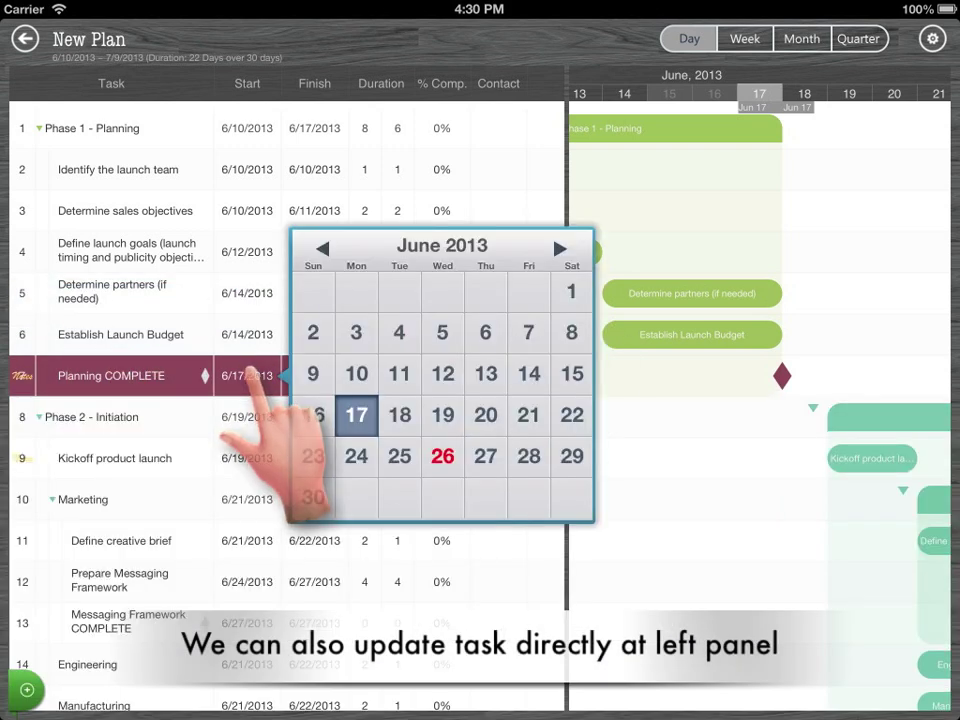
click(398, 414)
click(441, 375)
drag(360, 325, 461, 325)
click(500, 375)
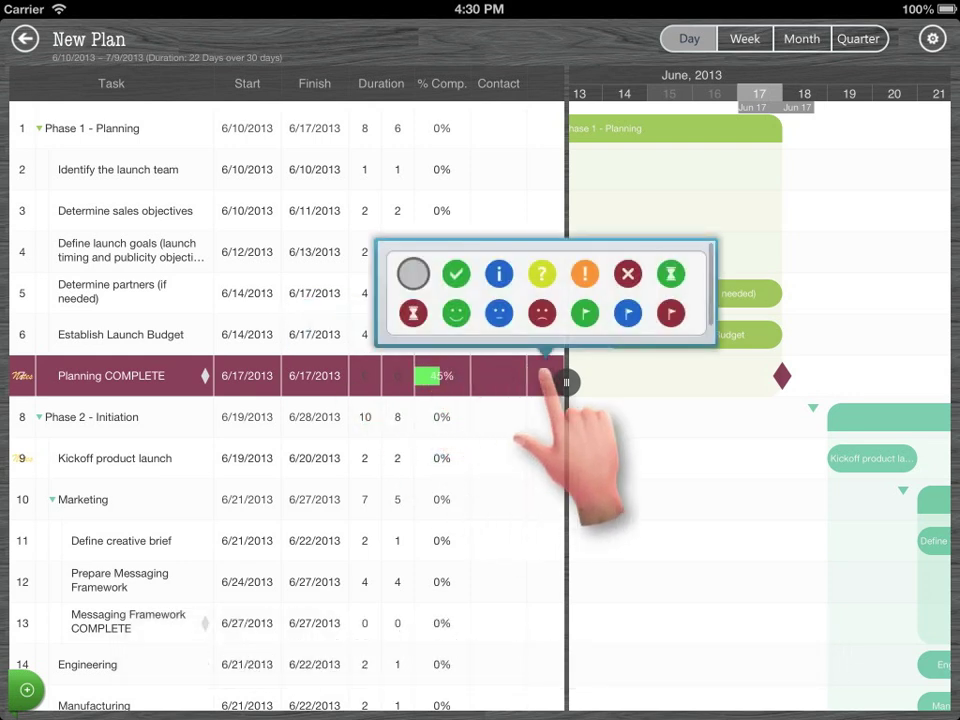
click(456, 272)
drag(565, 381, 168, 381)
Step: Set Establish Launch Budget to 55% complete and 100% physical completion
double_click(318, 334)
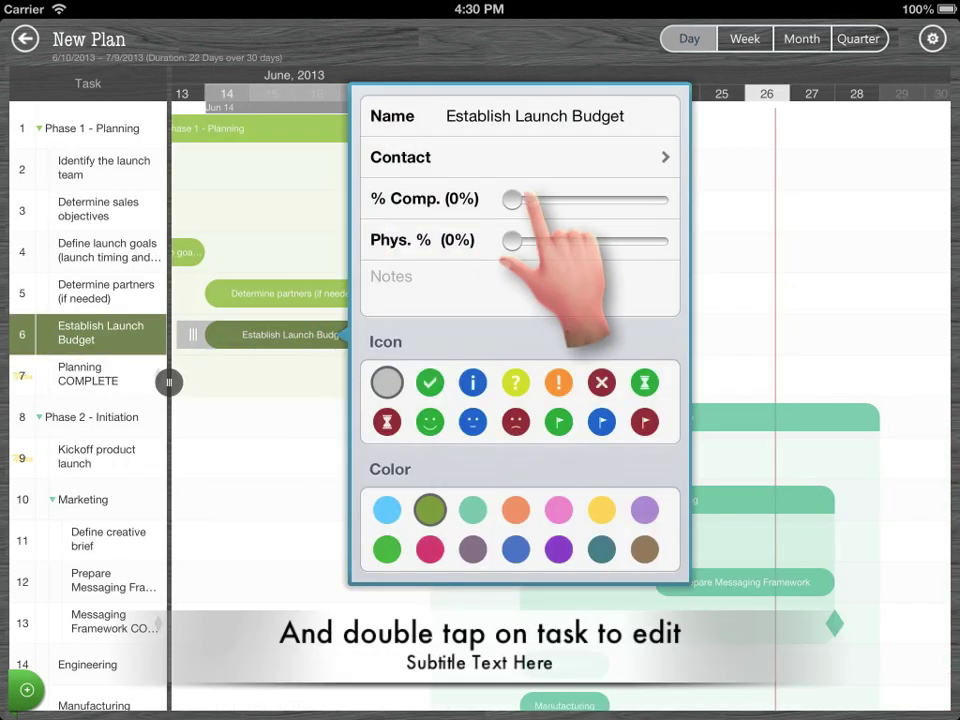
drag(514, 197, 596, 197)
drag(514, 240, 662, 240)
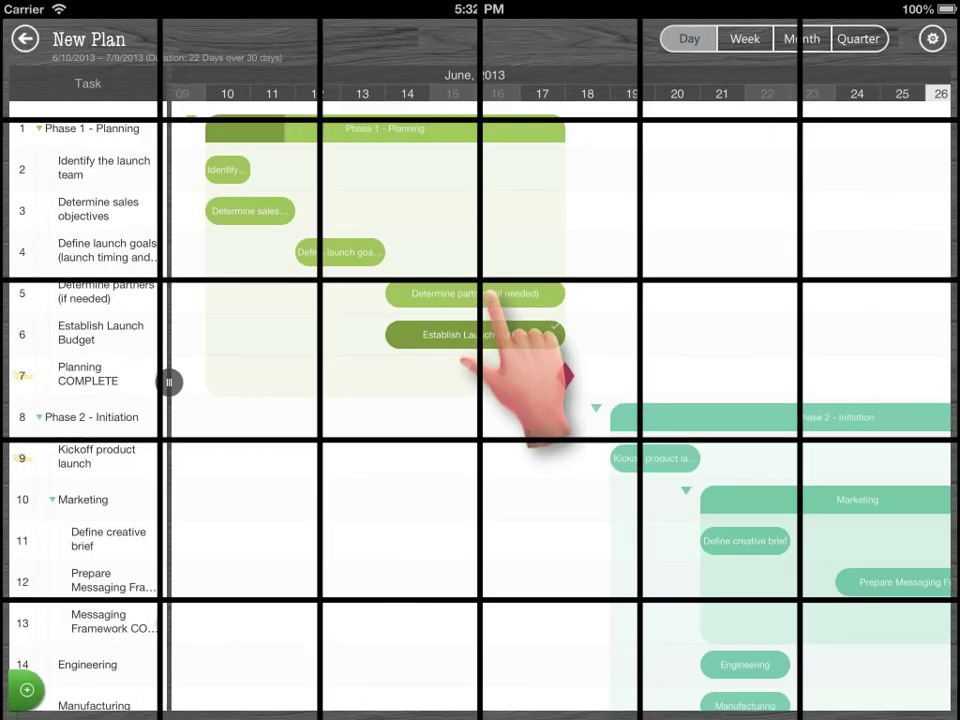
Step: Convert Determine partners (if needed) into a child project and preview it
click(490, 292)
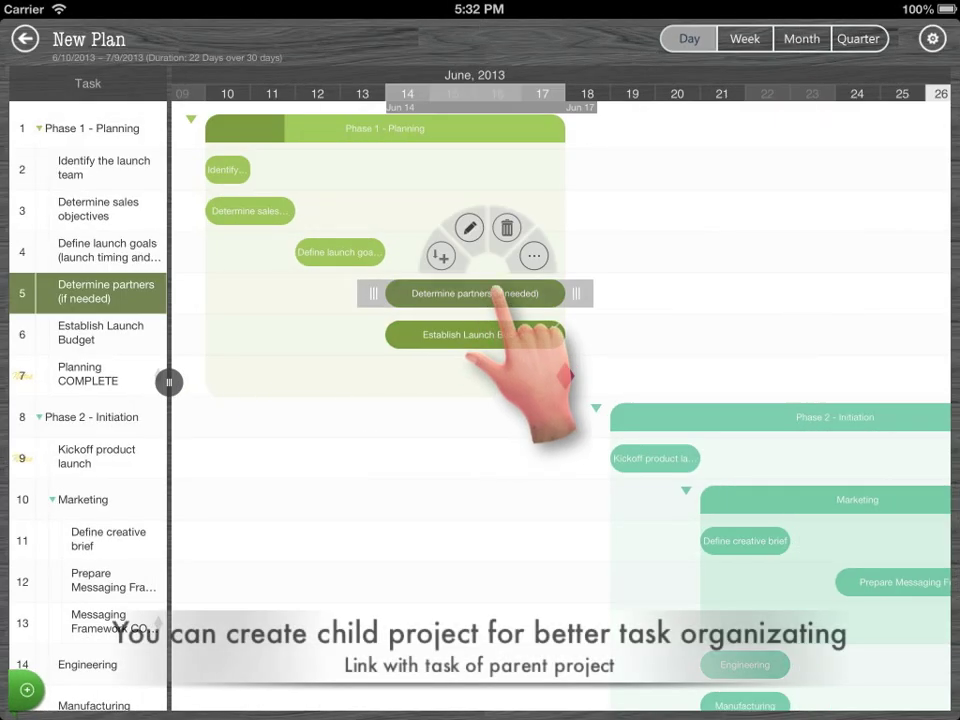
click(536, 253)
click(654, 296)
click(659, 399)
click(545, 293)
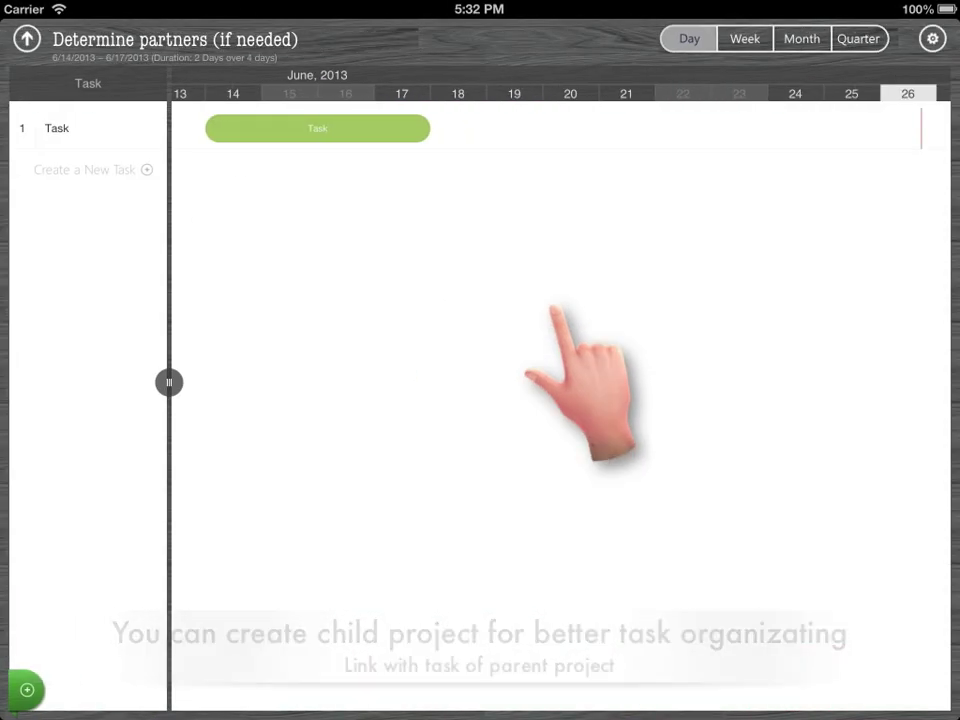
click(27, 39)
Step: In the child project, move Task 2 earlier and Task to June 14–17
click(587, 293)
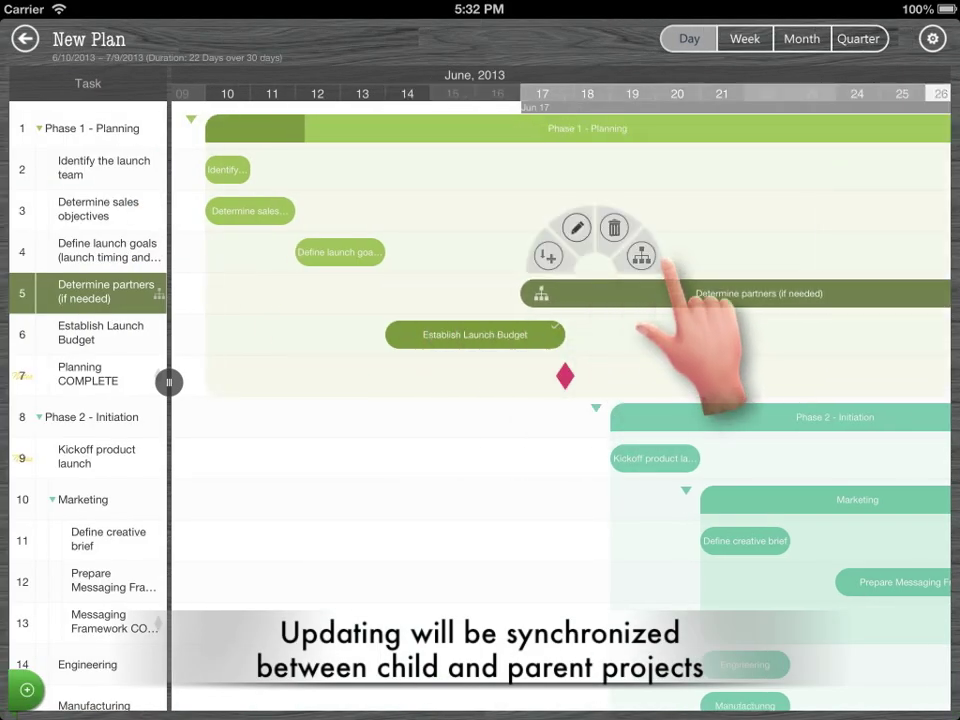
click(639, 255)
click(739, 169)
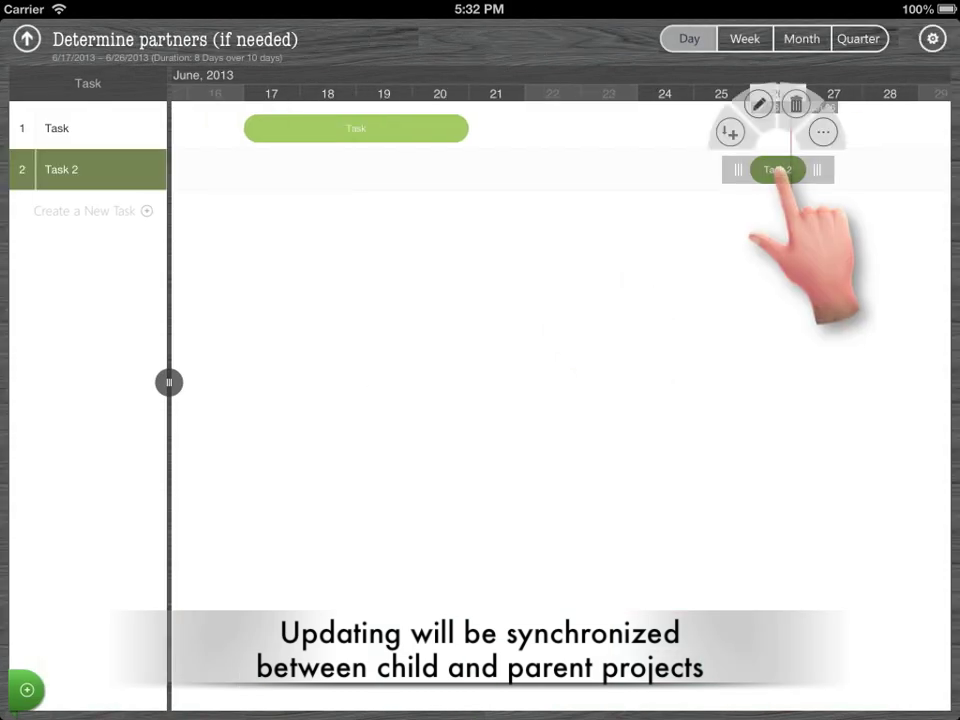
drag(782, 167, 268, 167)
click(318, 128)
drag(707, 128, 508, 131)
Step: Enable task linking in the plan settings and start maintaining task links
click(27, 40)
click(932, 38)
click(890, 268)
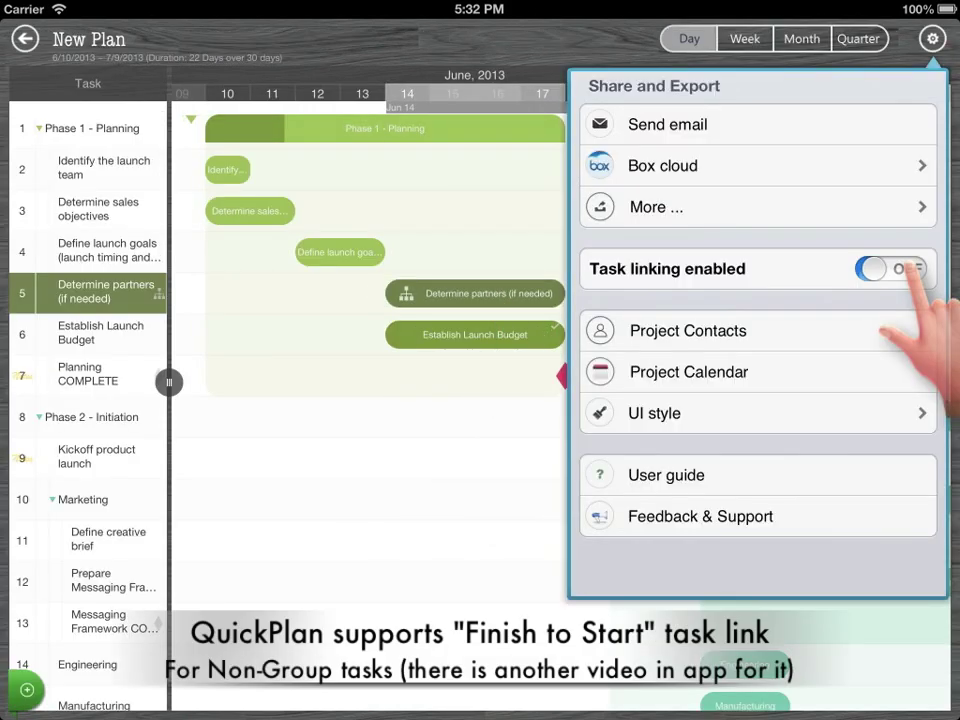
click(826, 314)
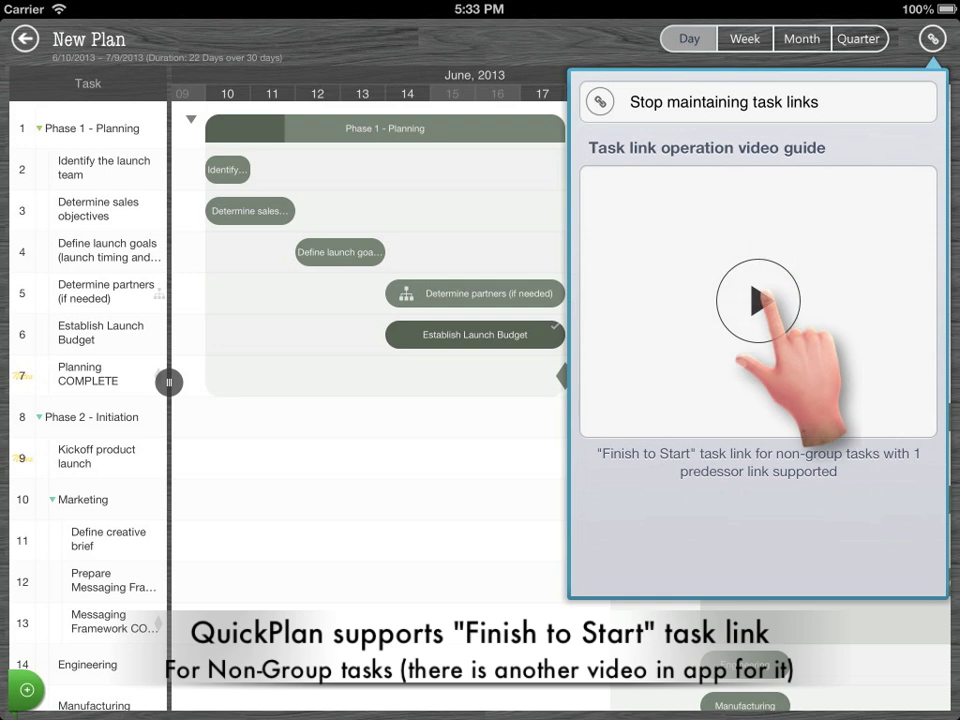
click(250, 211)
Step: Chain the Phase 1 tasks through the milestone to Kickoff product launch, shifting Determine sales objectives two days
click(340, 252)
click(475, 293)
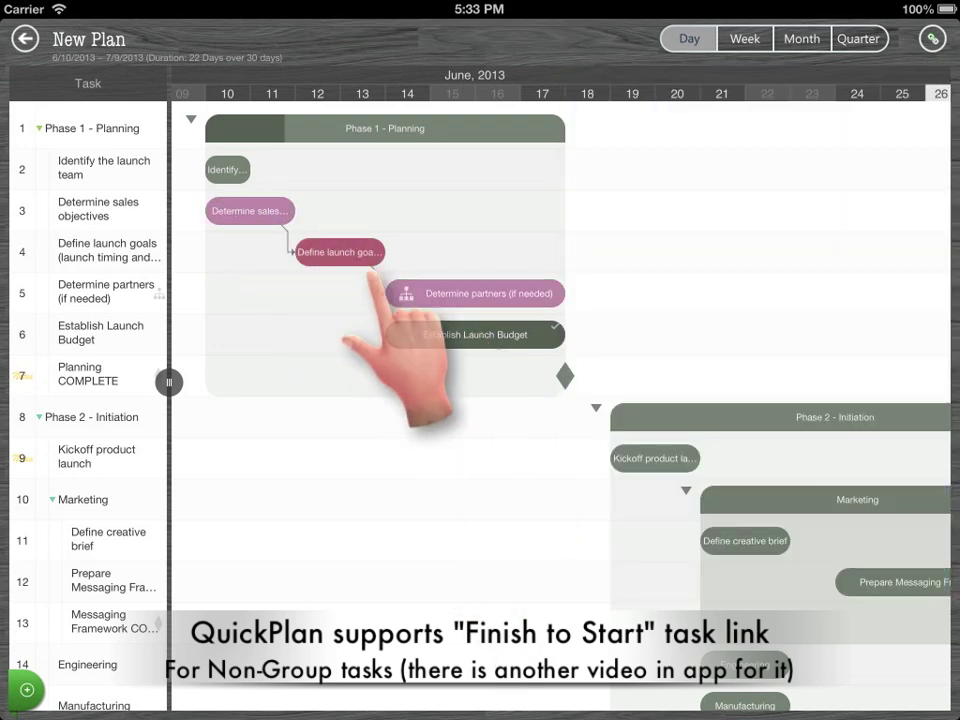
click(465, 334)
click(565, 376)
click(640, 458)
click(932, 38)
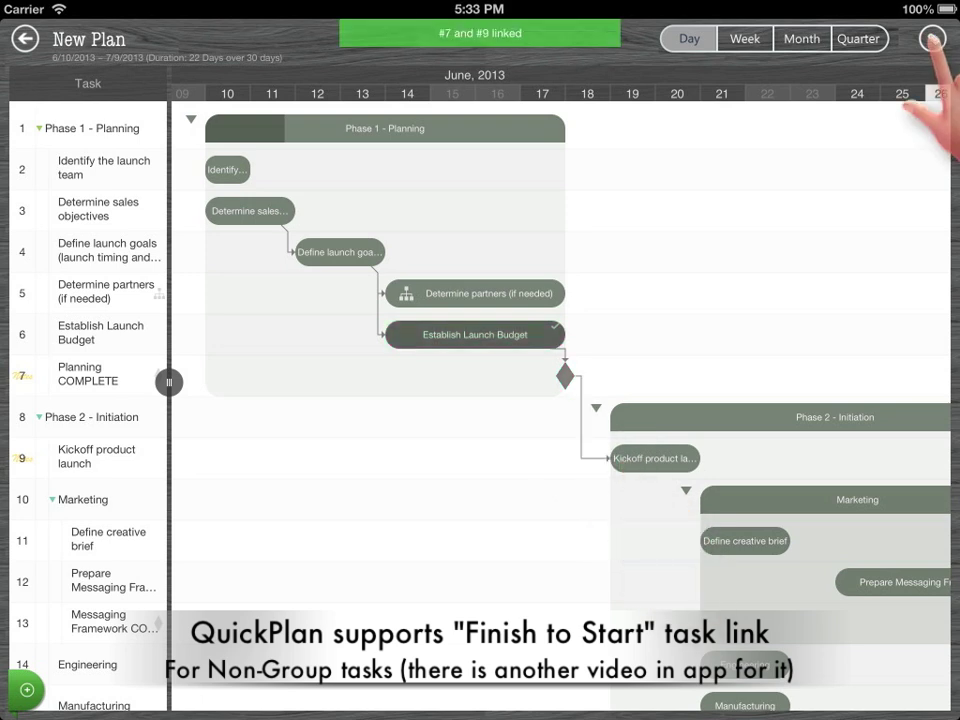
mouse_move(250, 211)
mouse_down()
mouse_move(340, 211)
mouse_move(272, 212)
mouse_up()
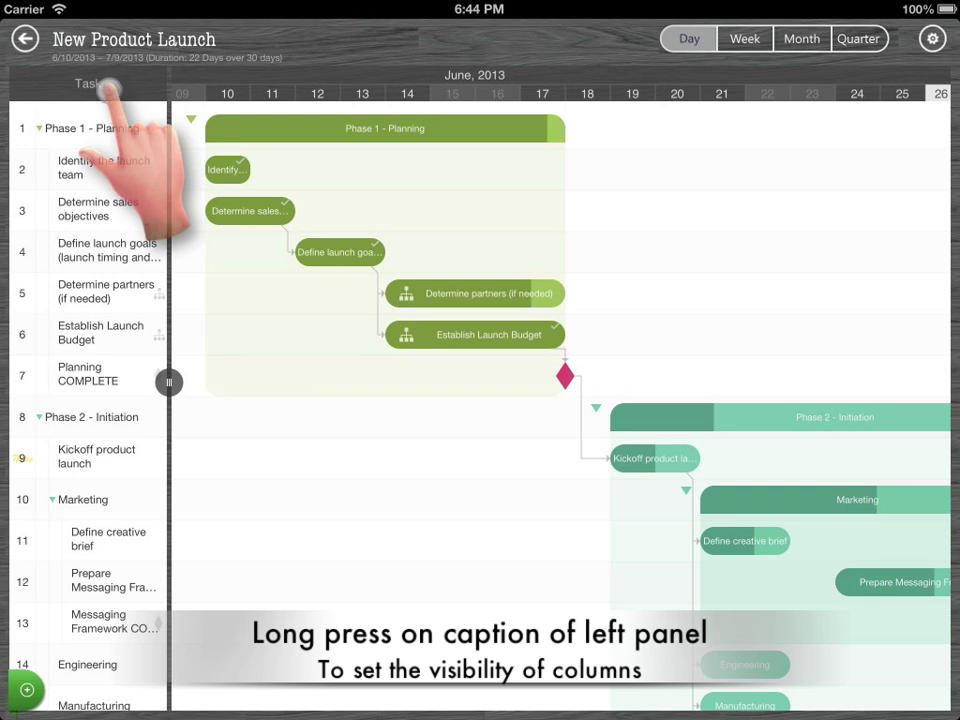
Step: Hide the Finish column from the task list
click(107, 85)
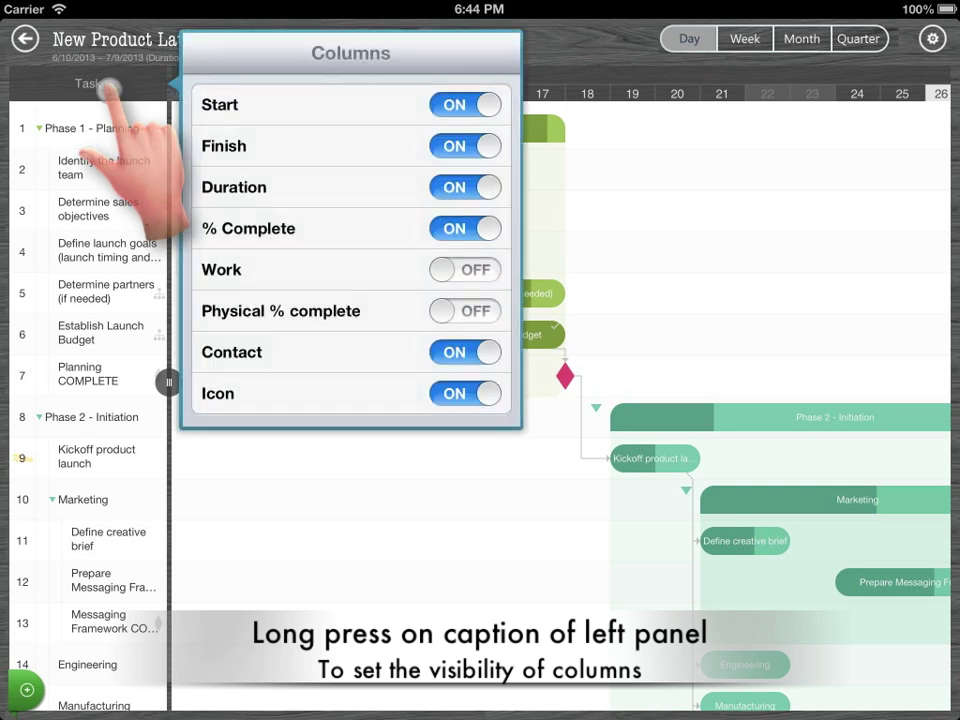
click(455, 146)
click(460, 104)
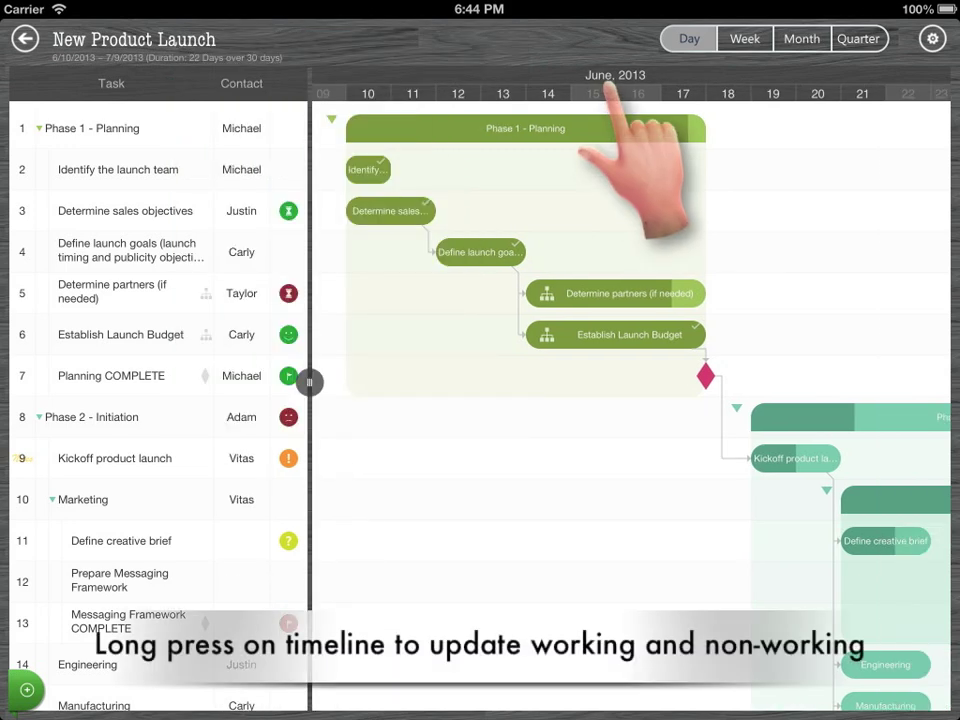
Step: Make June 11 and 19 non-working days and Sunday June 16 a working day
click(603, 88)
click(437, 390)
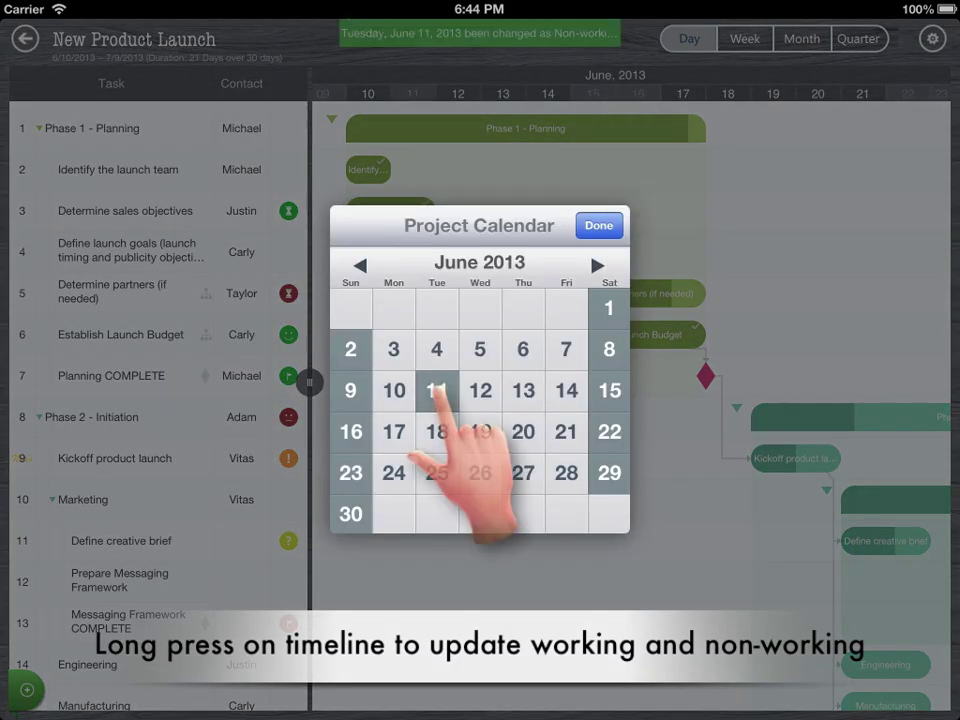
click(607, 390)
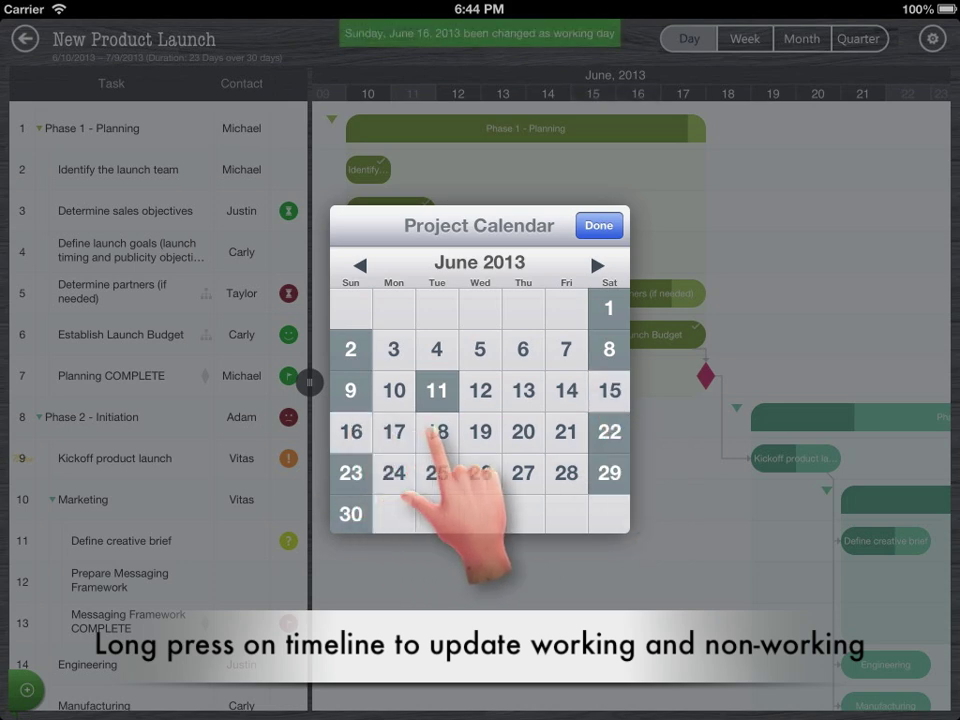
click(479, 431)
click(599, 225)
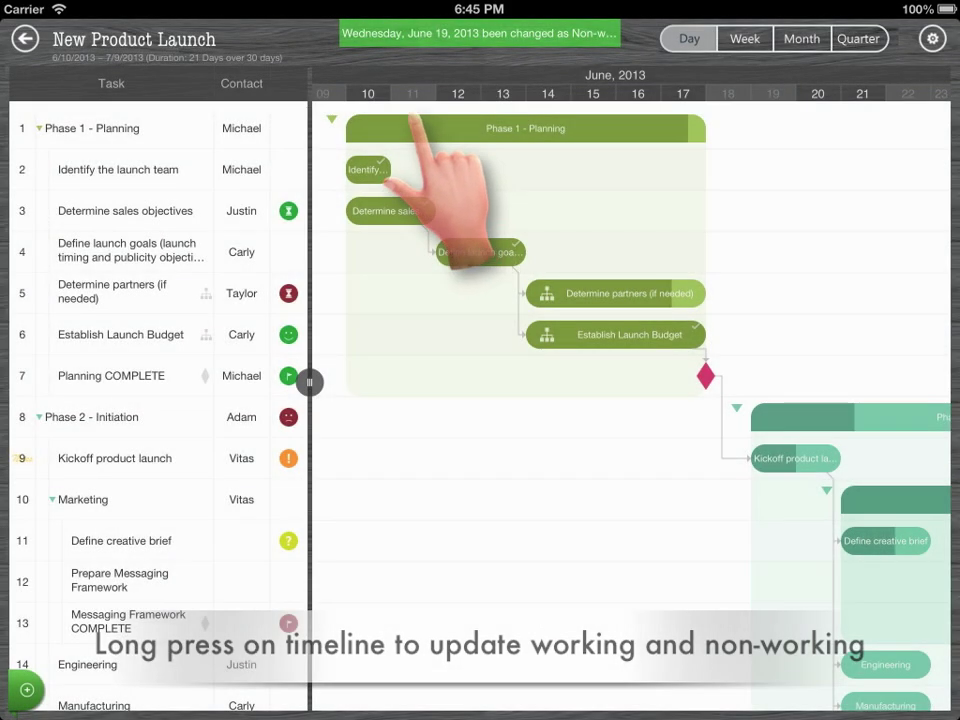
click(932, 39)
Step: Open the UI style settings to customise the interface
click(806, 446)
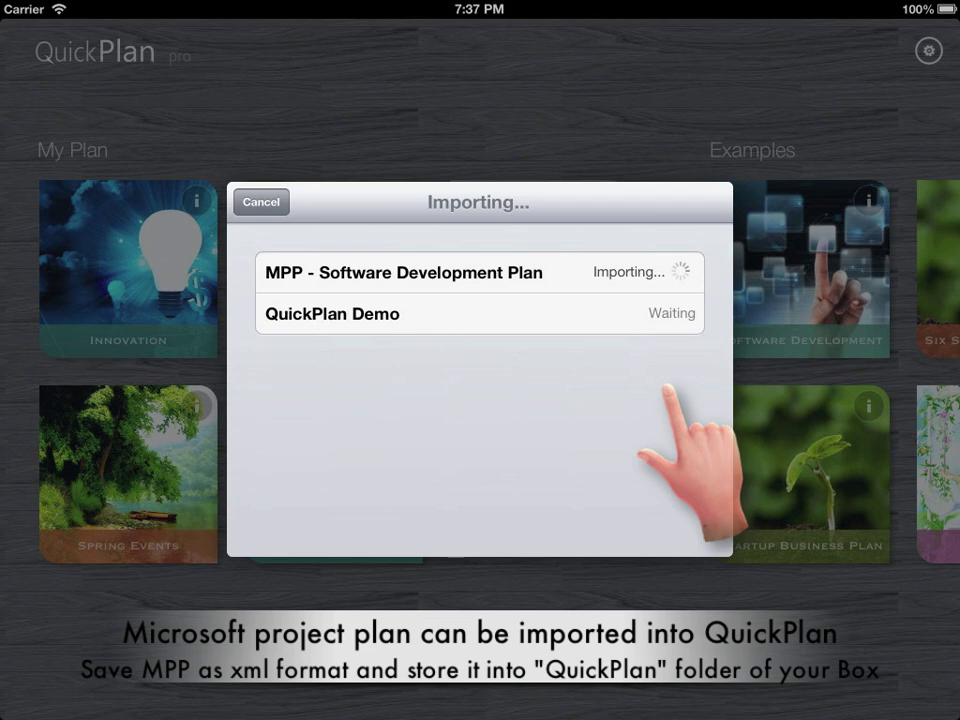
Step: Close the Importing window once both Box plans show Imported
click(701, 201)
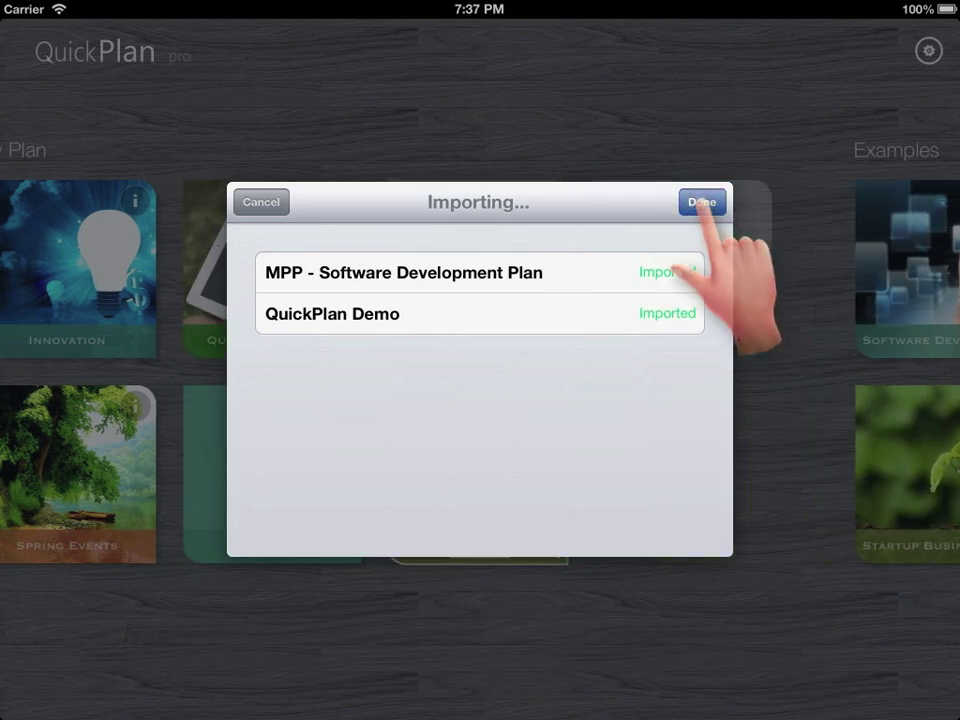